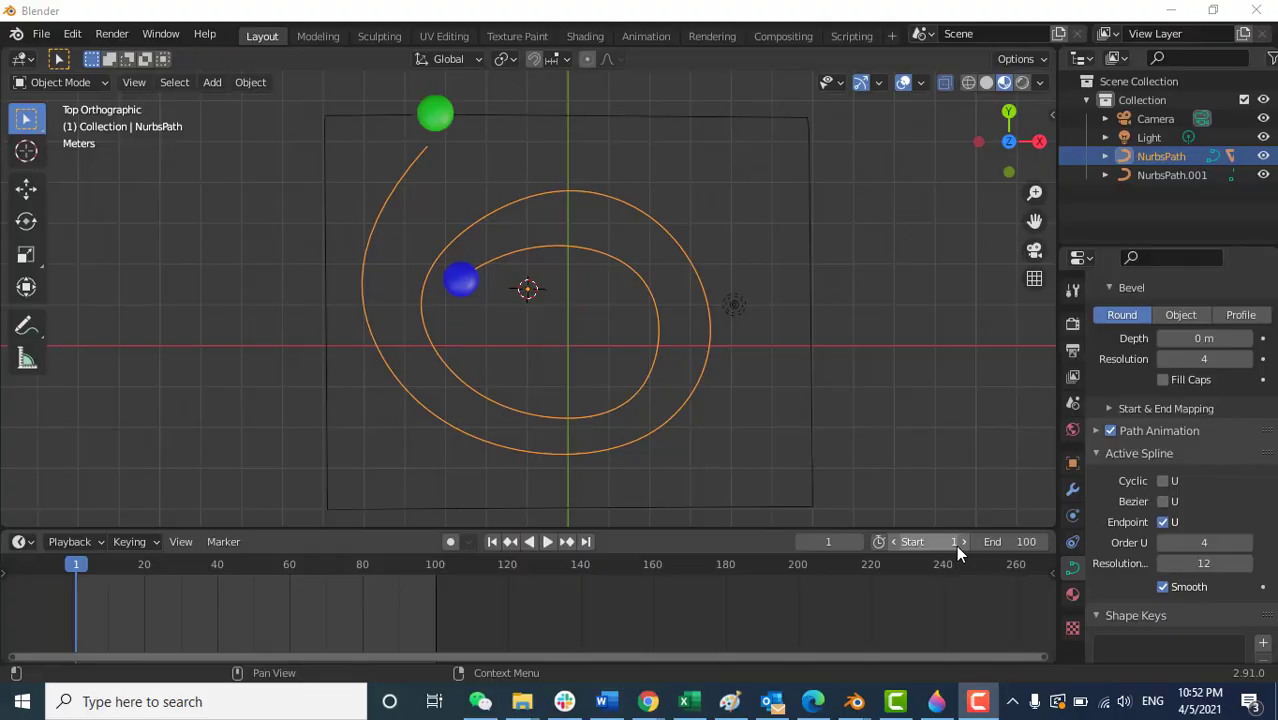
Deselect everything, then play the spheres' path animation and pause it at frame 98
left_click(900, 320)
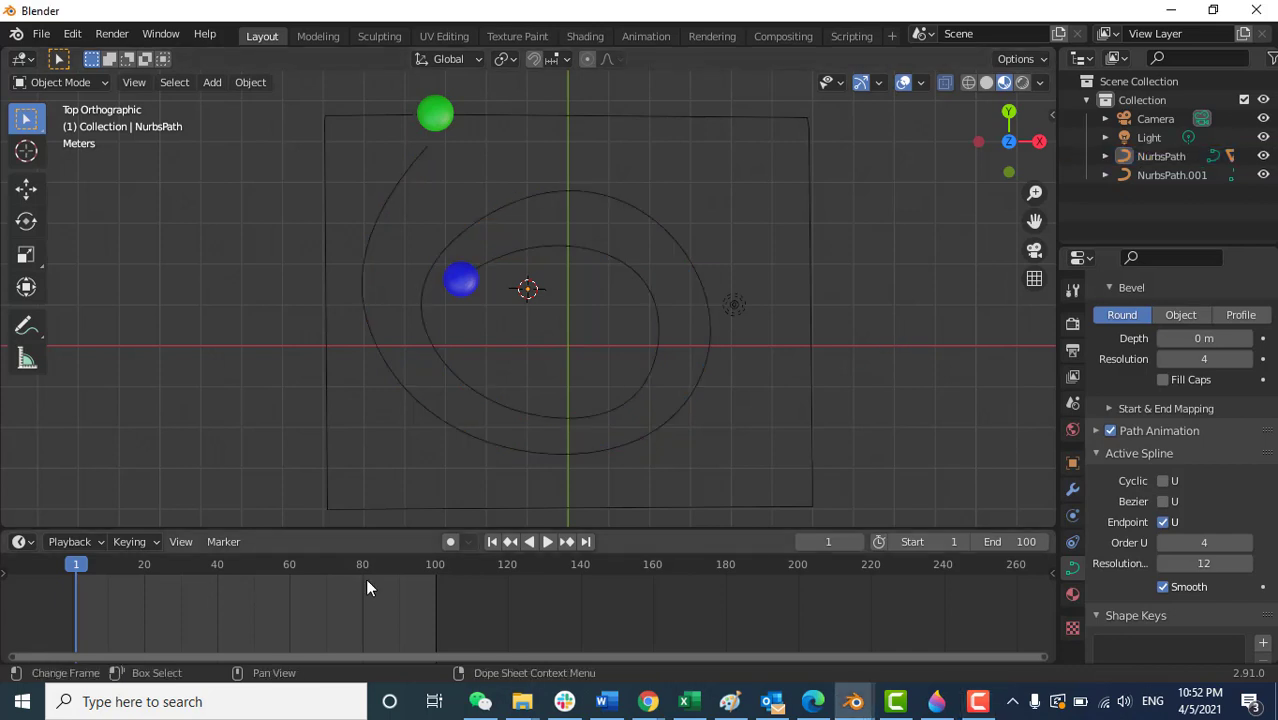
left_click(543, 542)
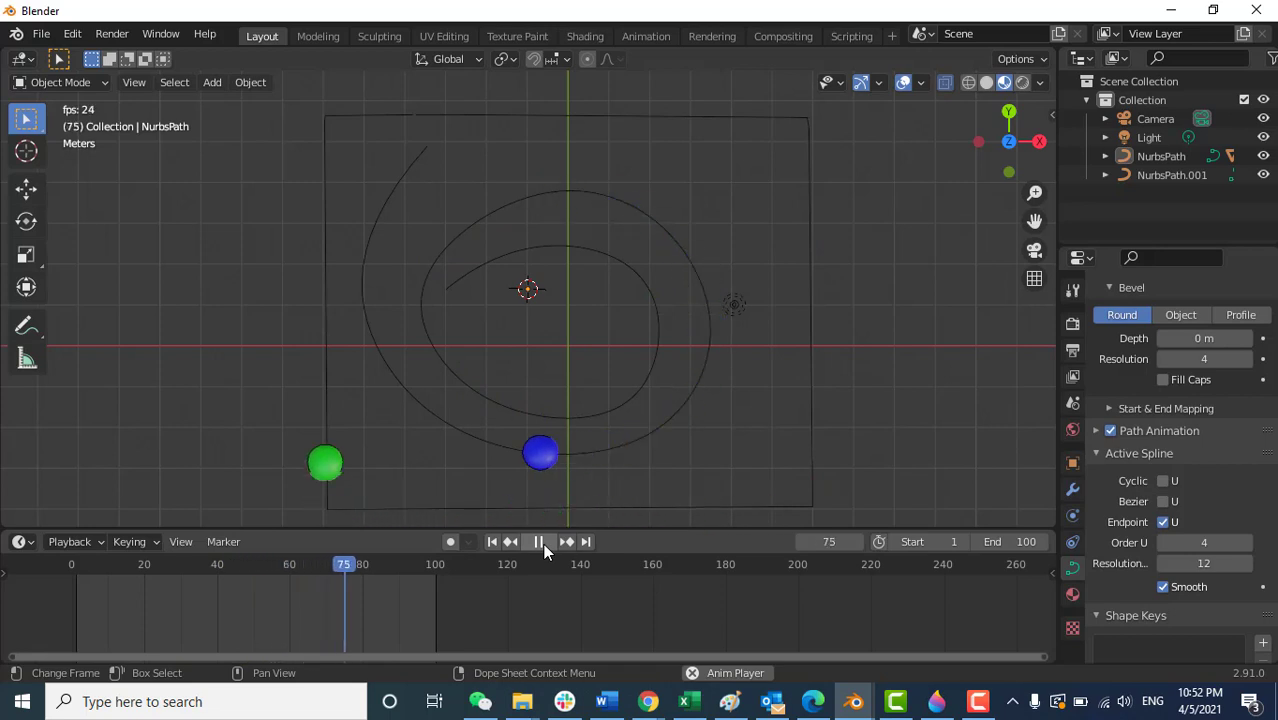
left_click(540, 542)
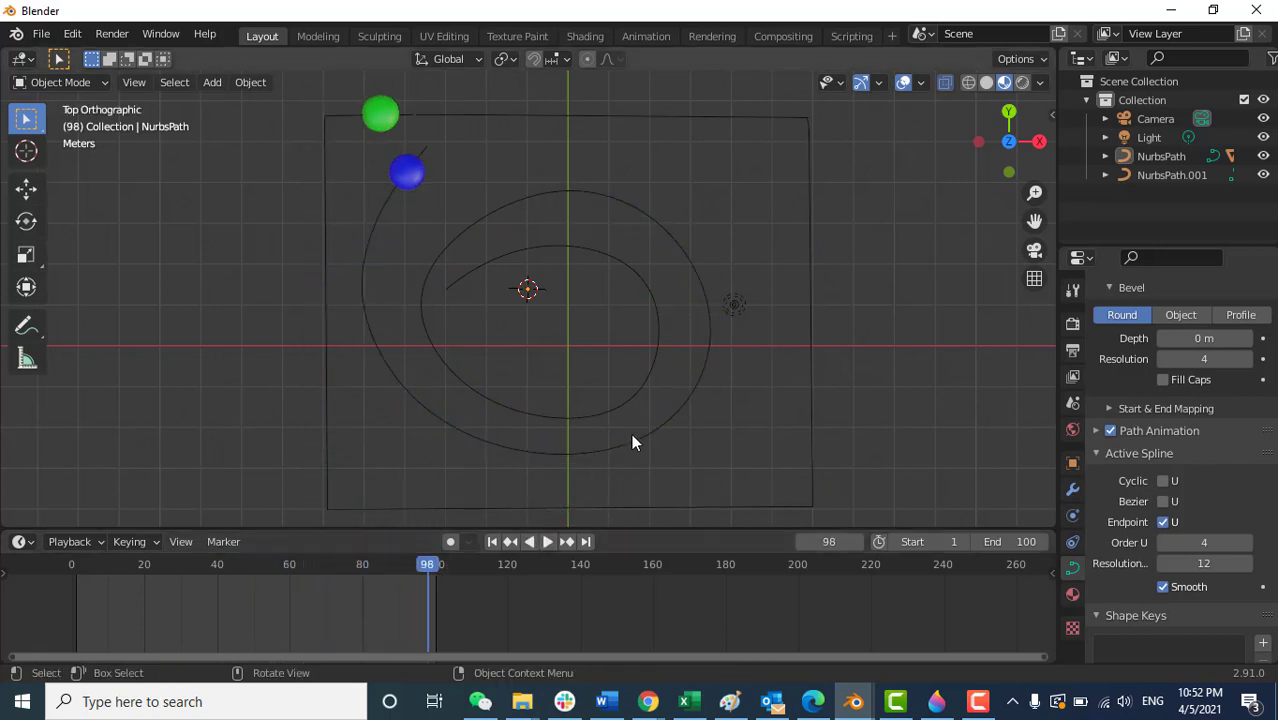
Box-select the two paths, two spheres and the light, and delete all five
left_click_drag(279, 90, 884, 513)
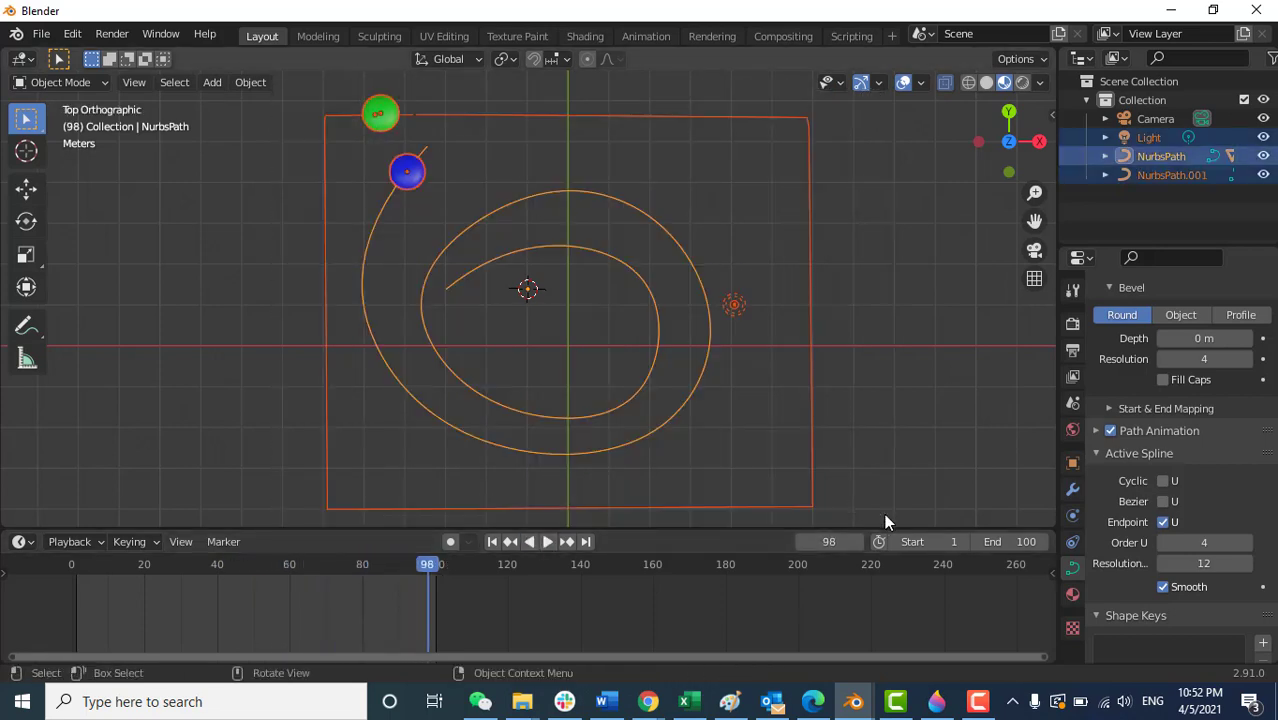
key("Delete")
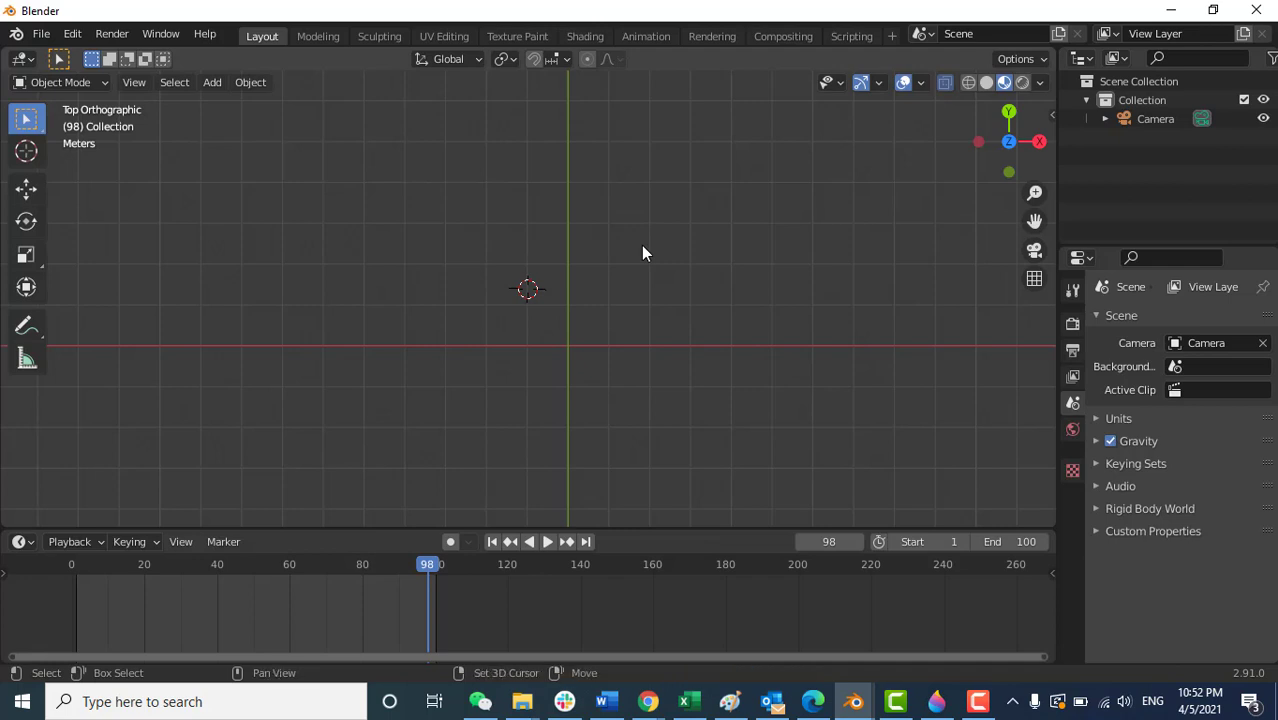
key("shift+a")
Add a Curve > Path NURBS path and move it up and left of the origin
mouse_move(642, 246)
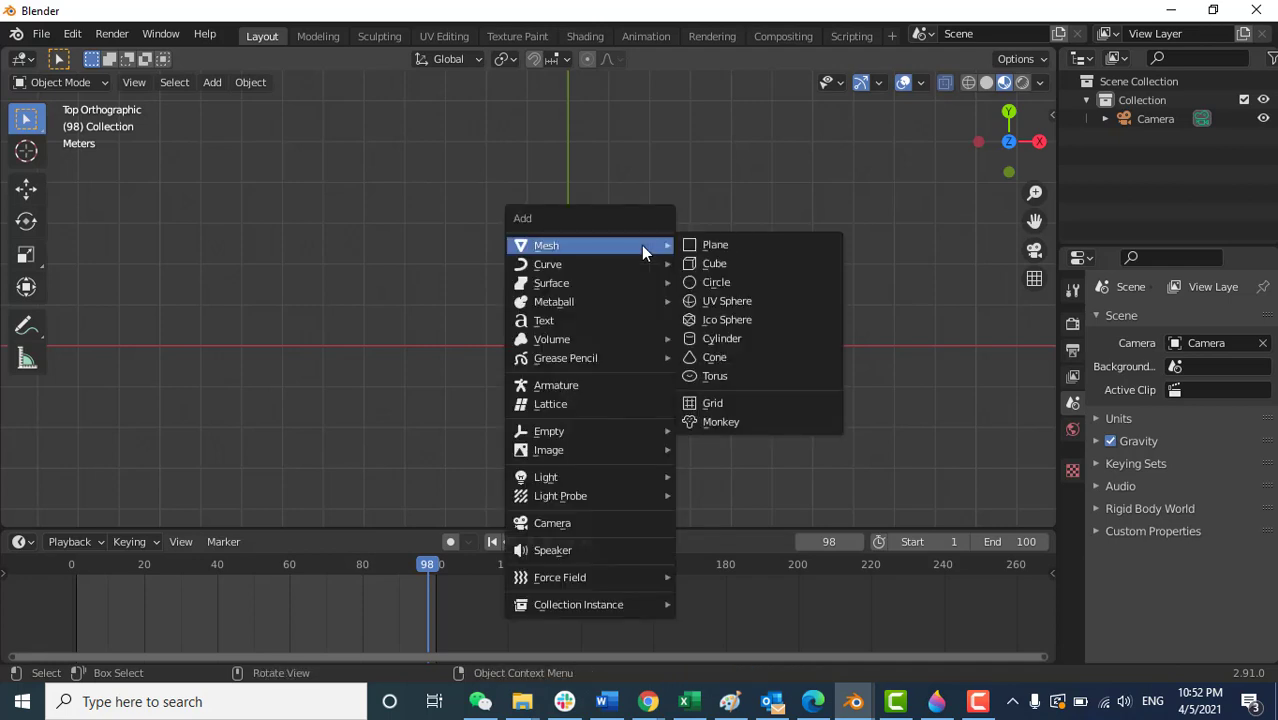
mouse_move(549, 266)
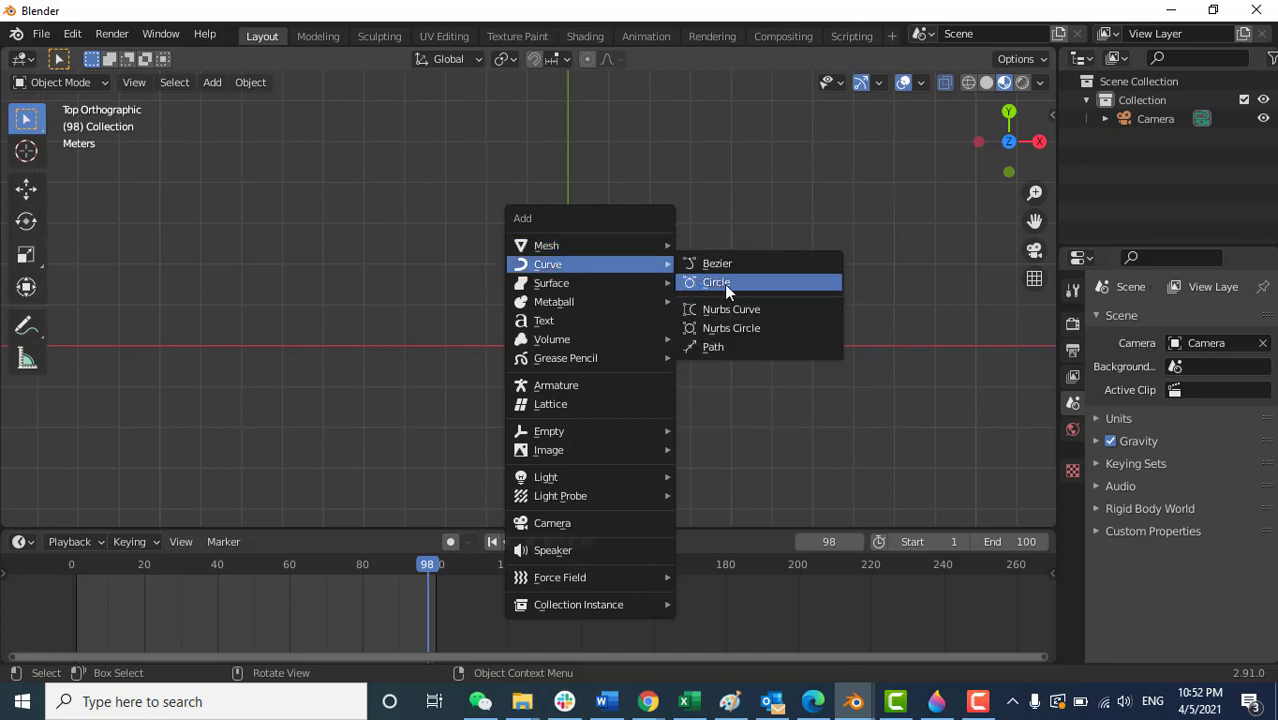
left_click(705, 350)
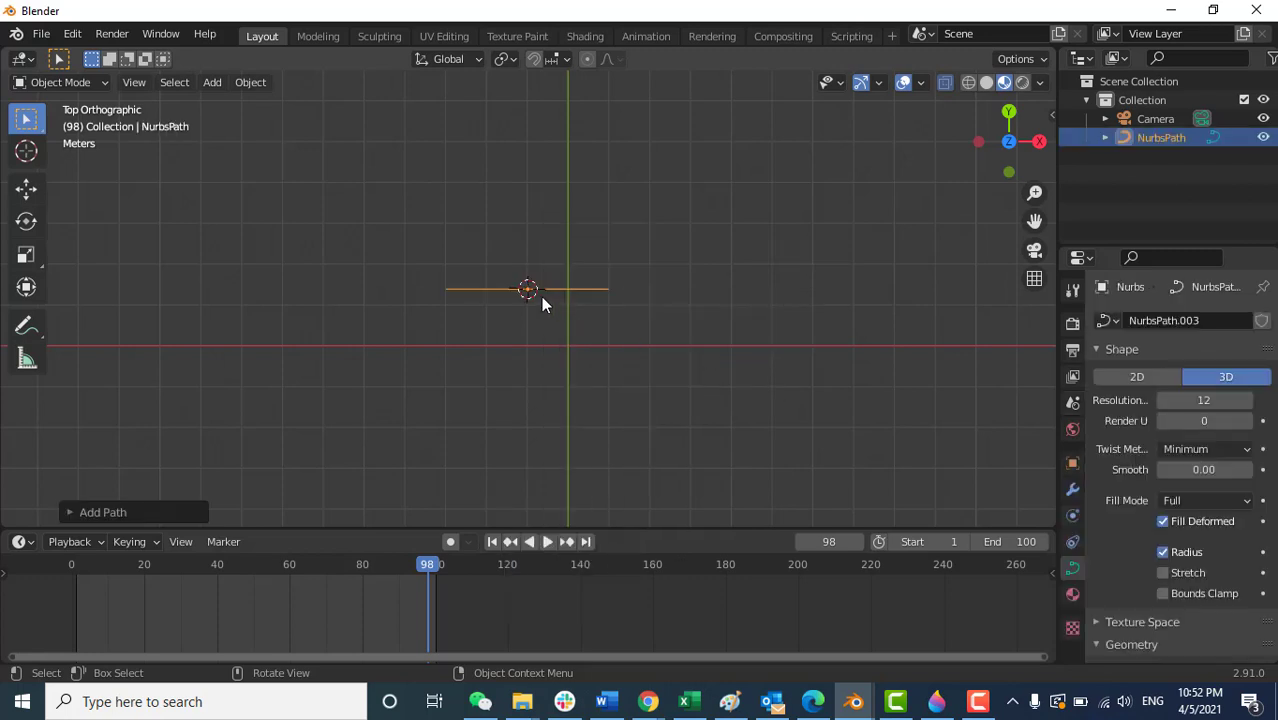
key("g")
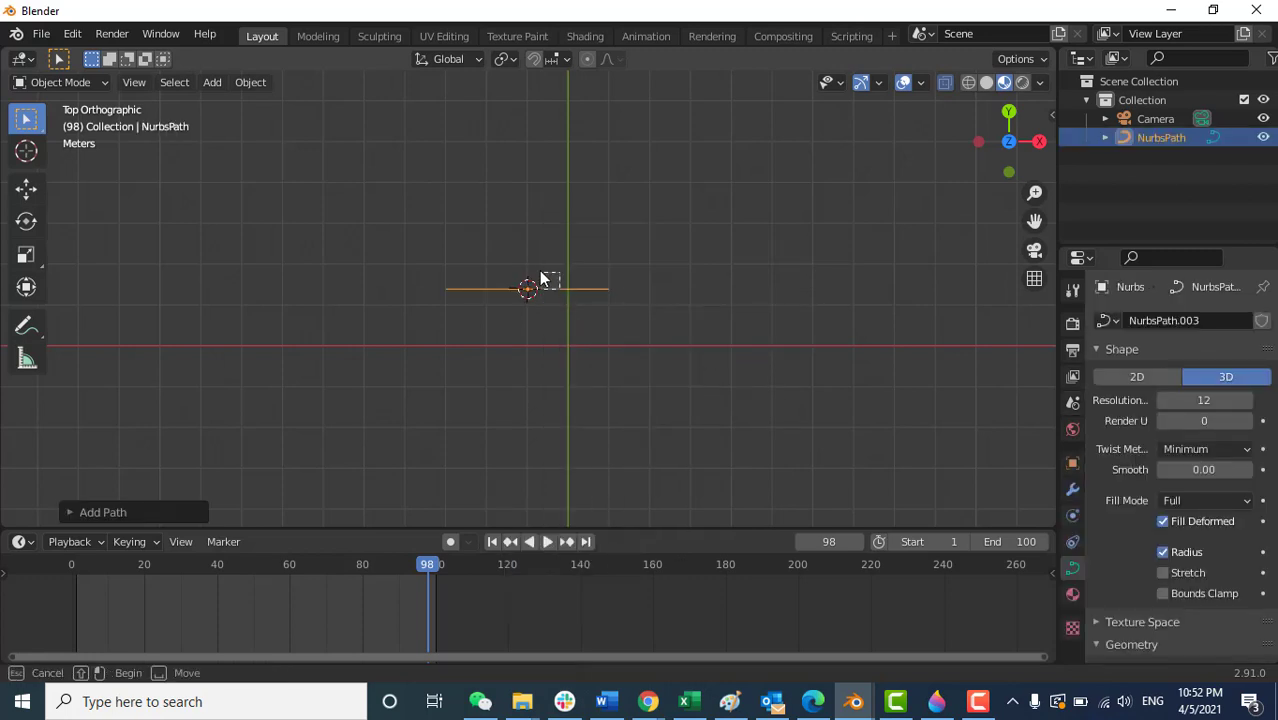
key("Escape")
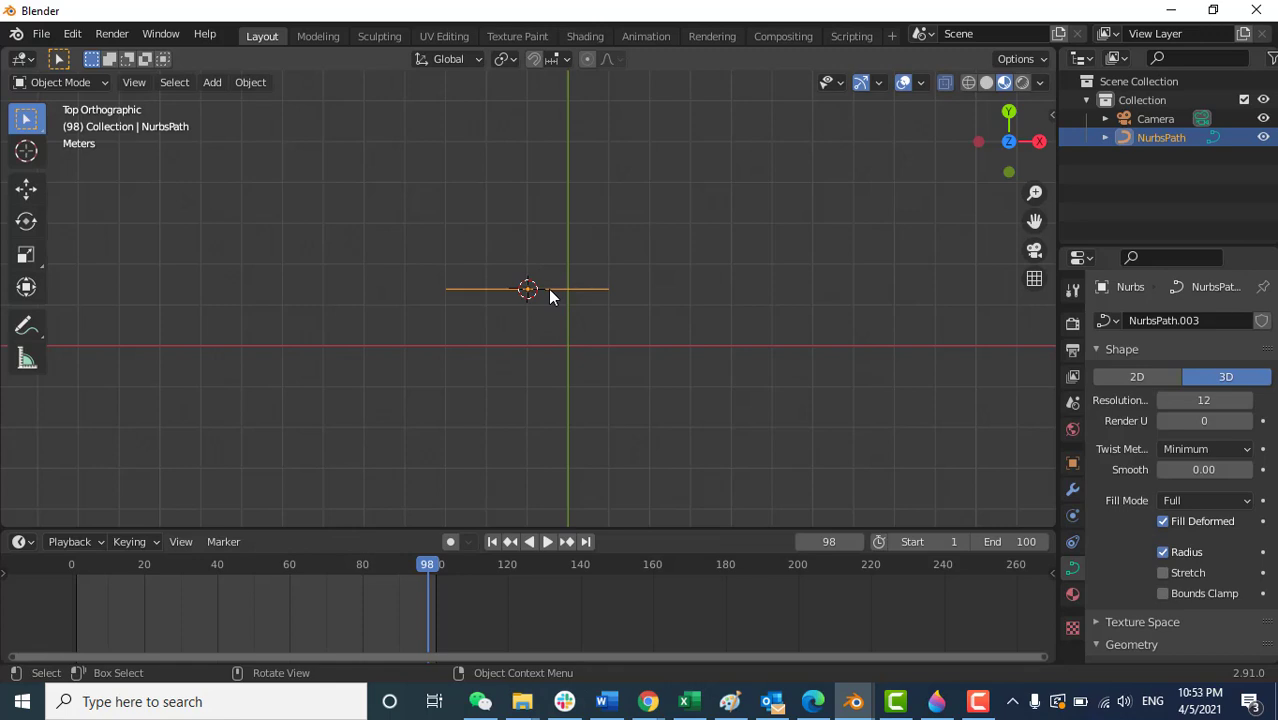
key("g")
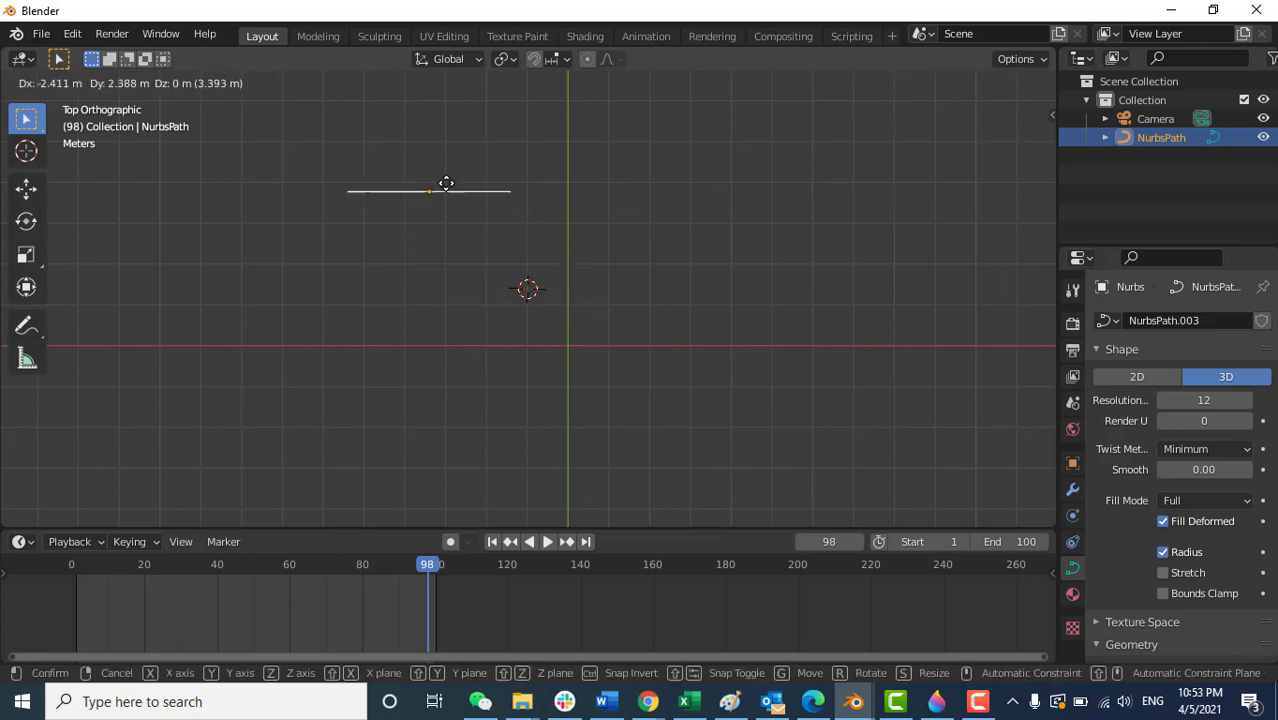
left_click(443, 178)
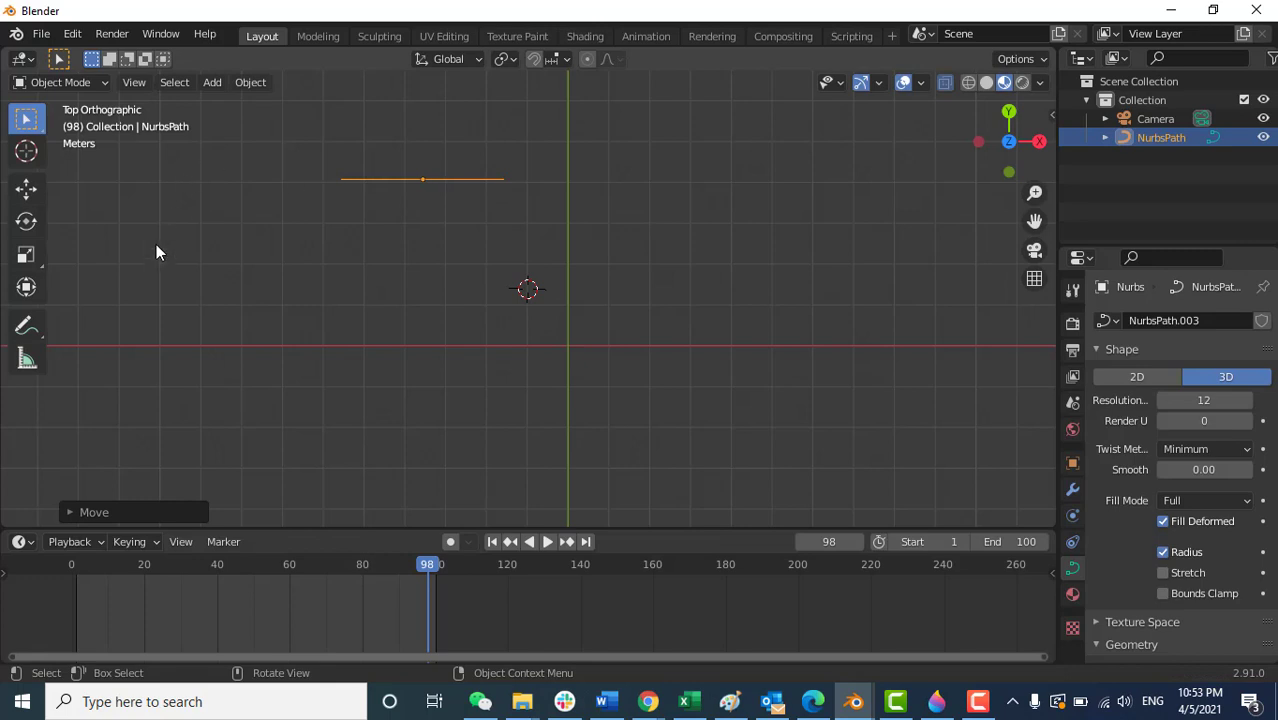
left_click(90, 82)
In Edit Mode, move all path points so the right end sits on the Y axis, then select that endpoint
key("Tab")
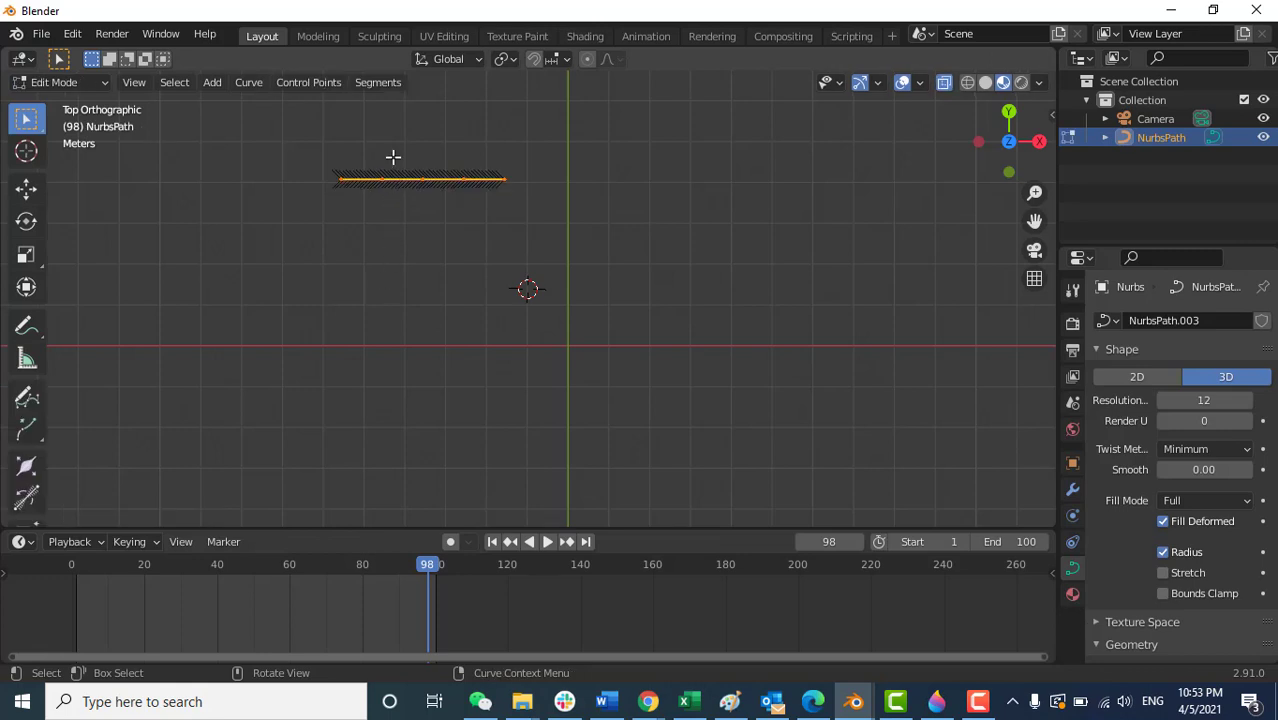
scroll(387, 160, "up", 2)
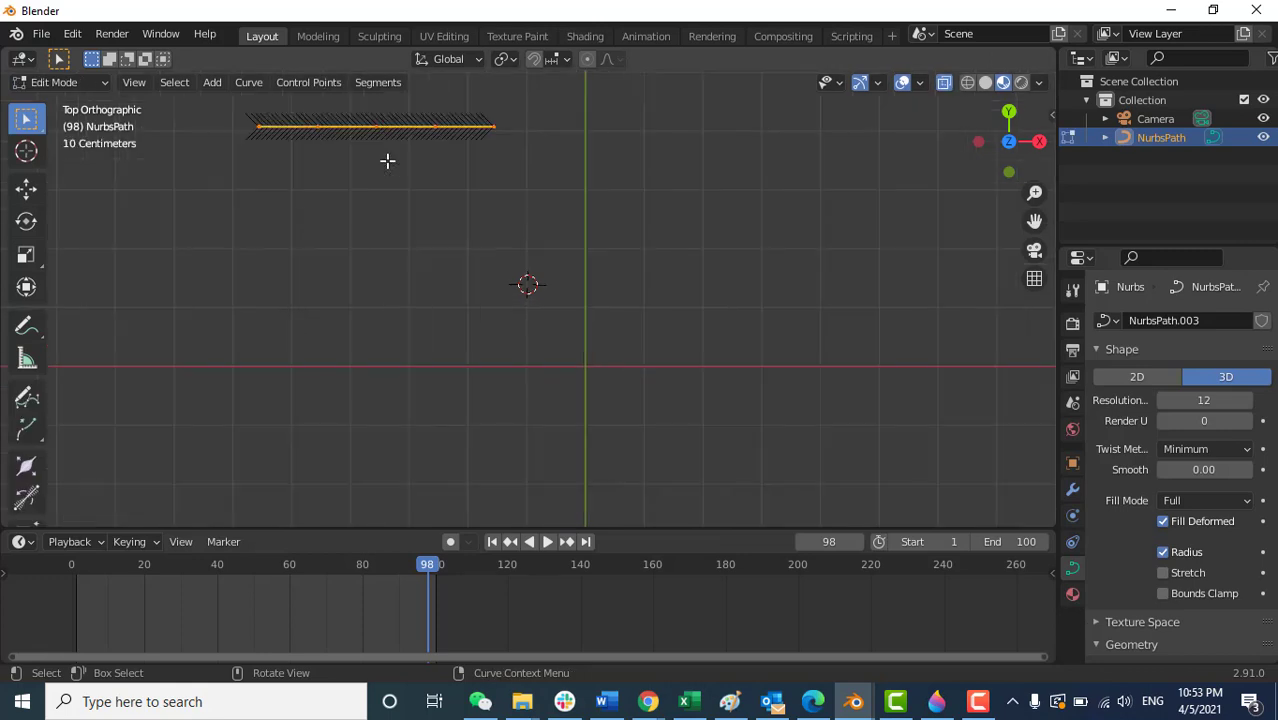
left_click(258, 122, "shift")
scroll(559, 230, "down", 1)
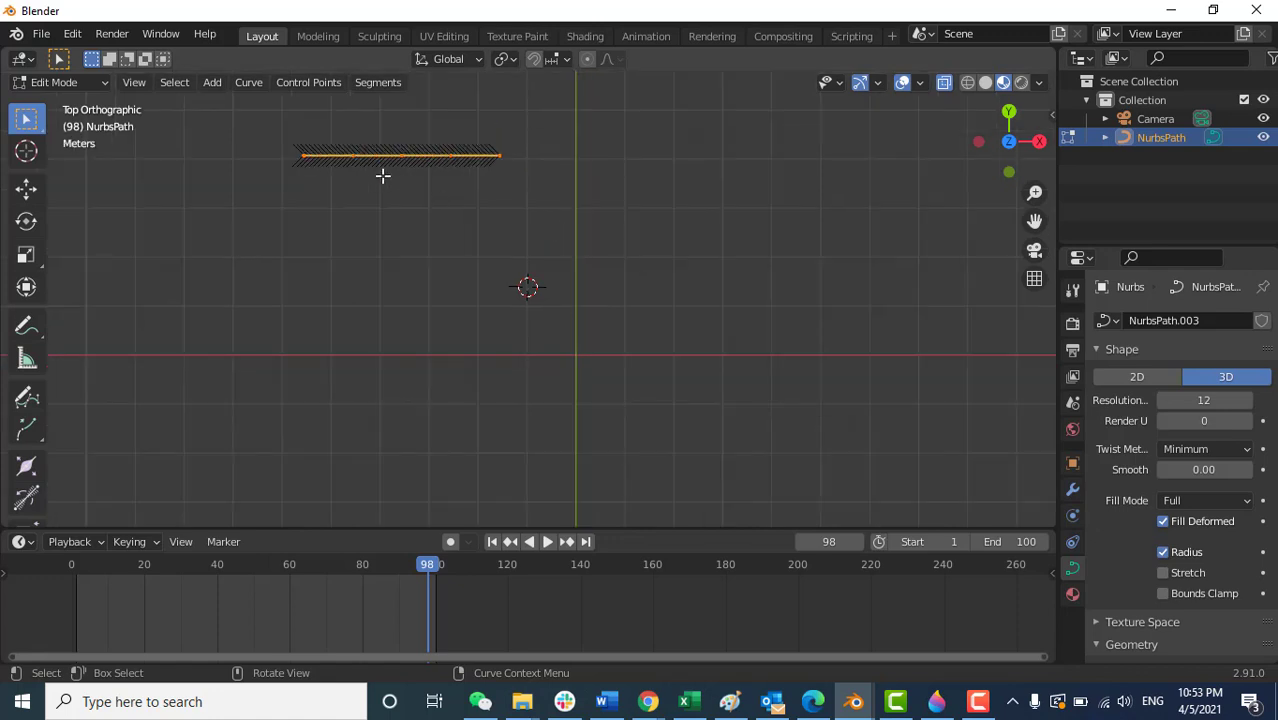
key("g")
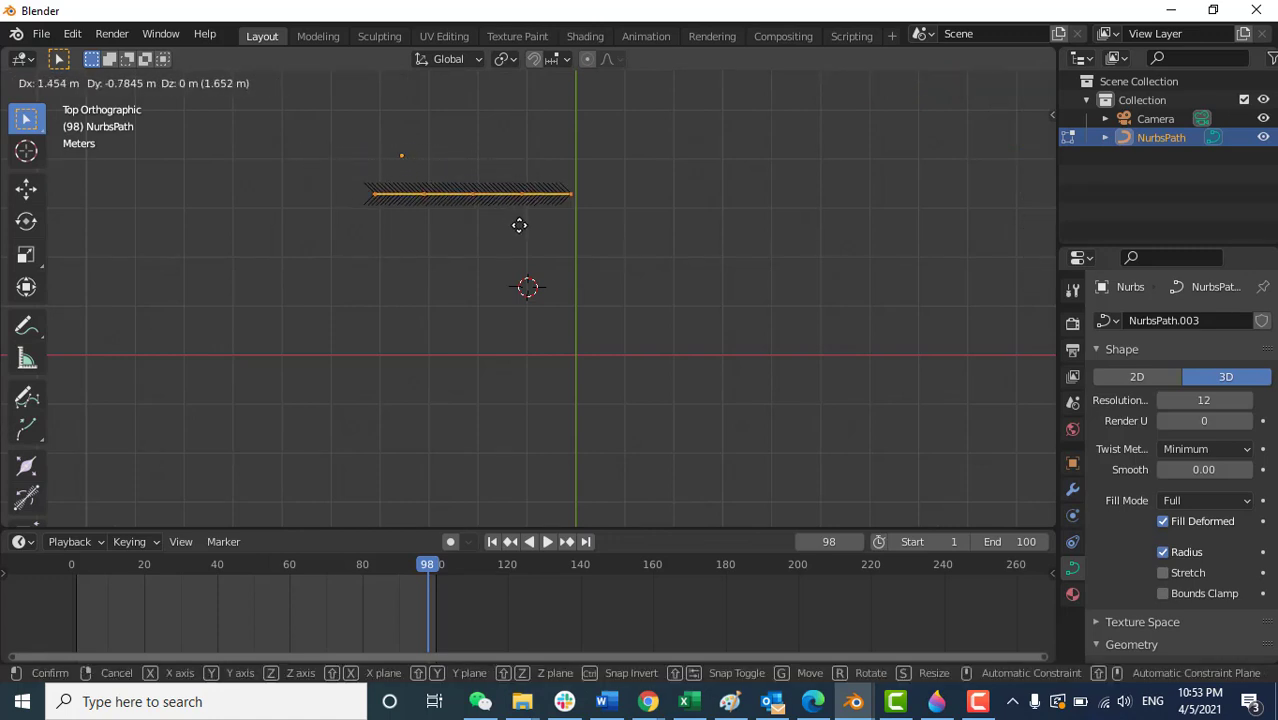
left_click(524, 228)
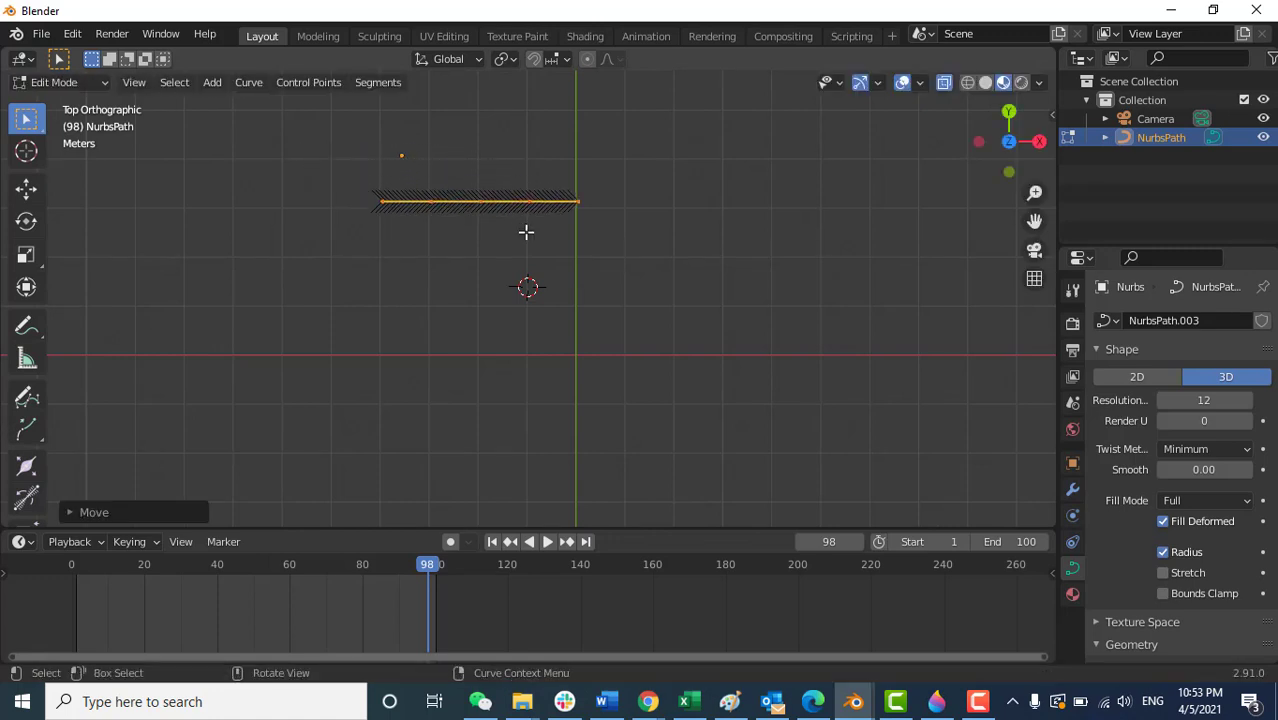
left_click(578, 204)
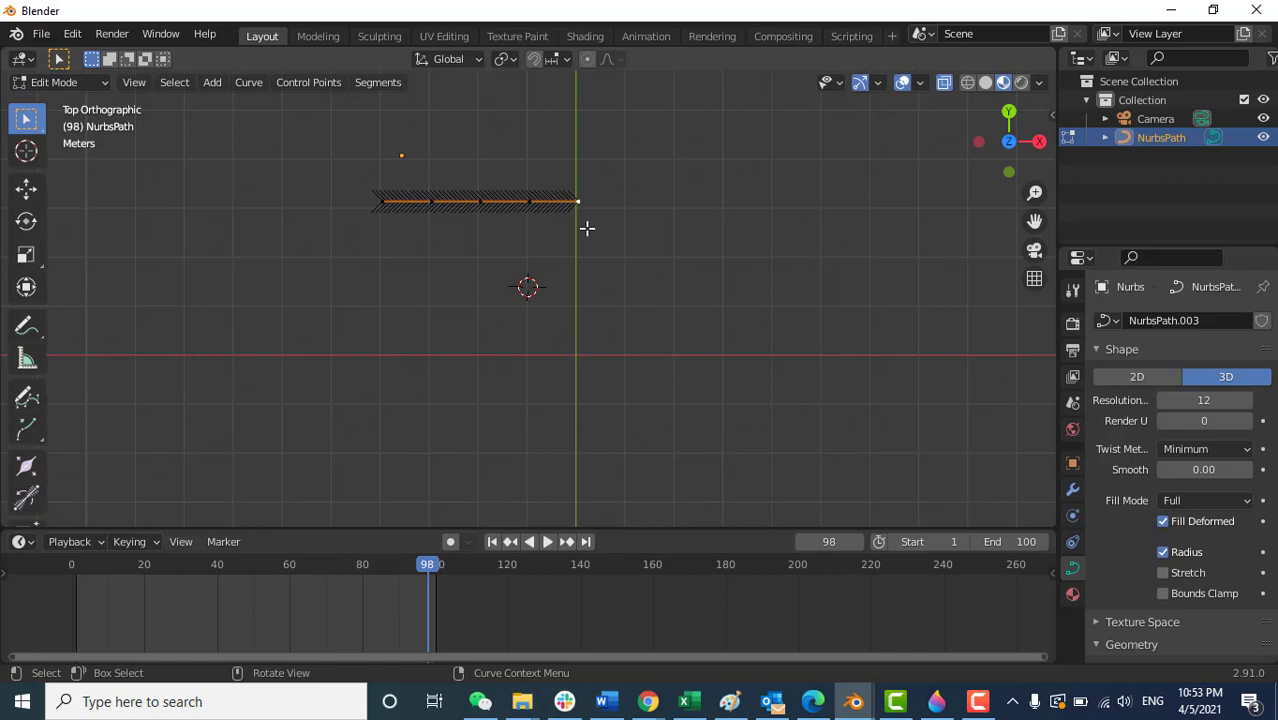
Extrude points from the right end down, across the bottom and up the left side to the top left
key("e")
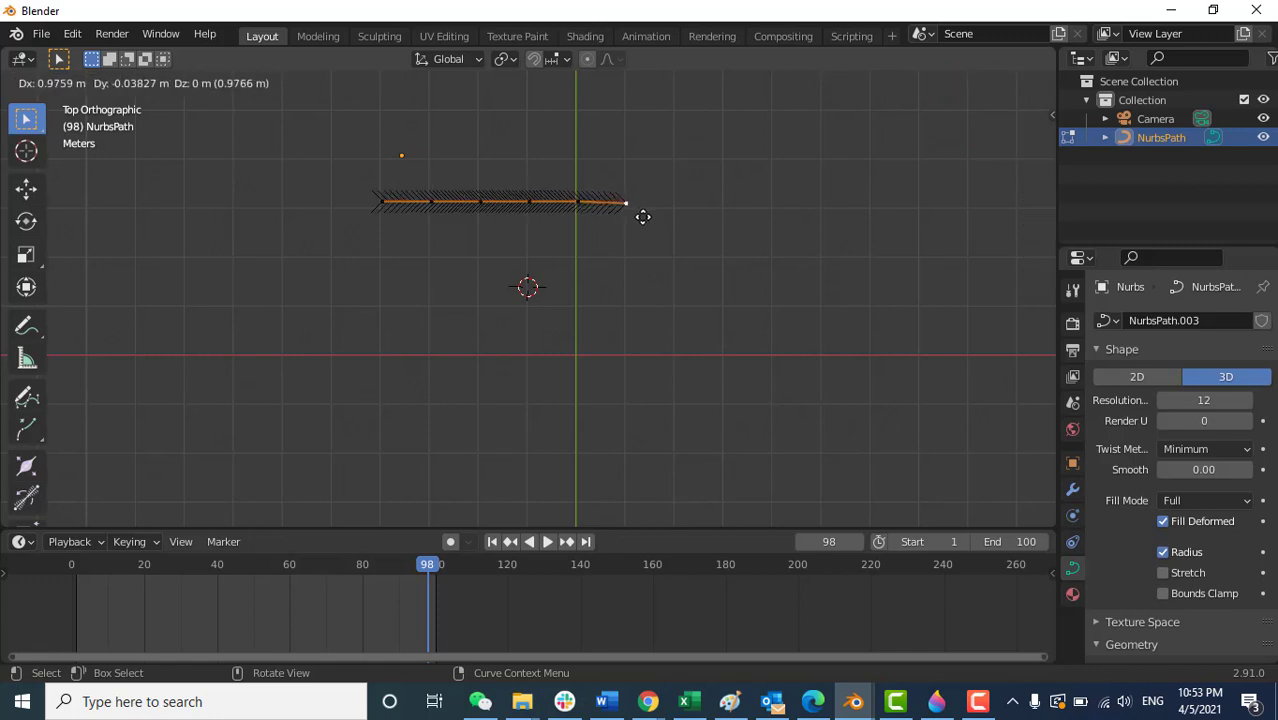
left_click(739, 273)
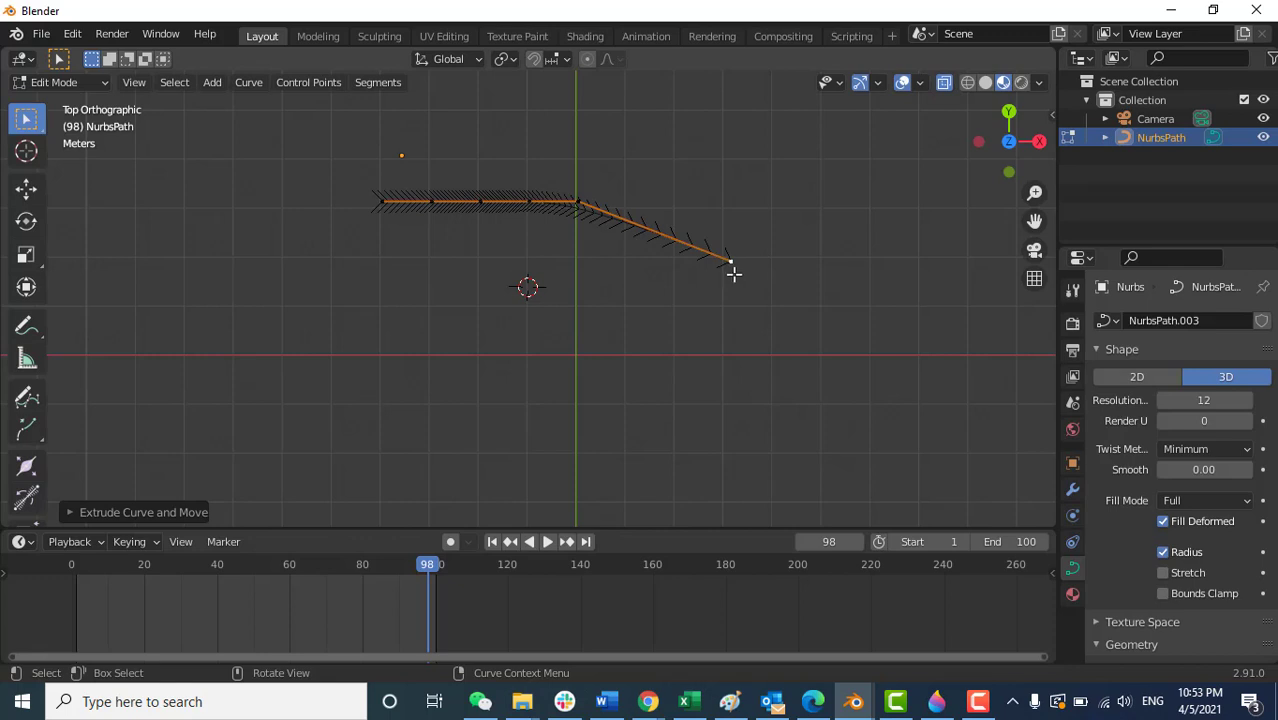
key("e")
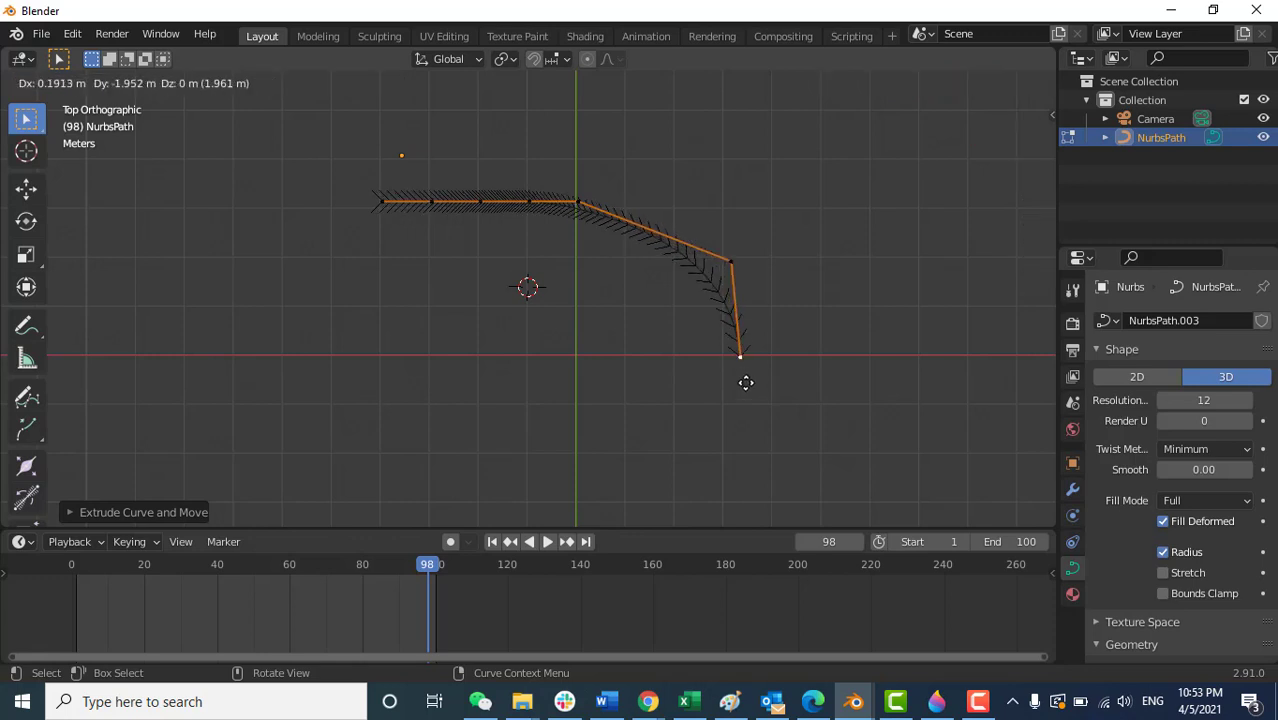
left_click(724, 451)
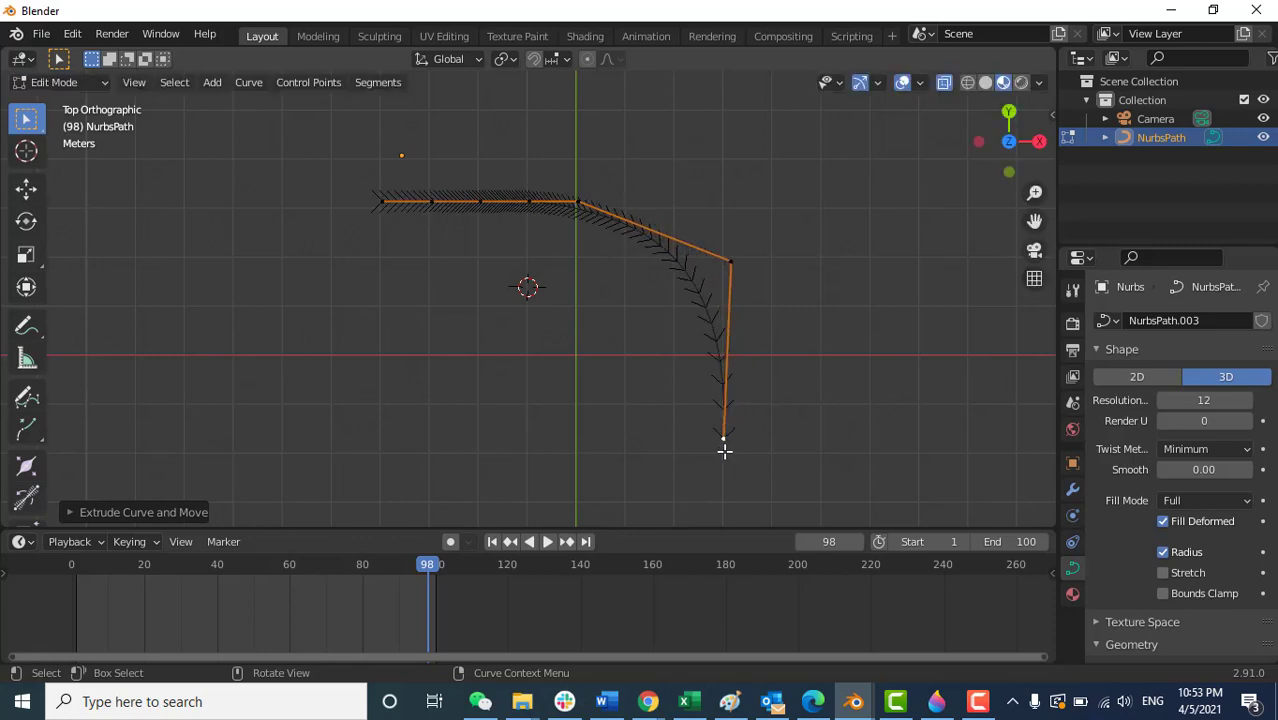
key("e")
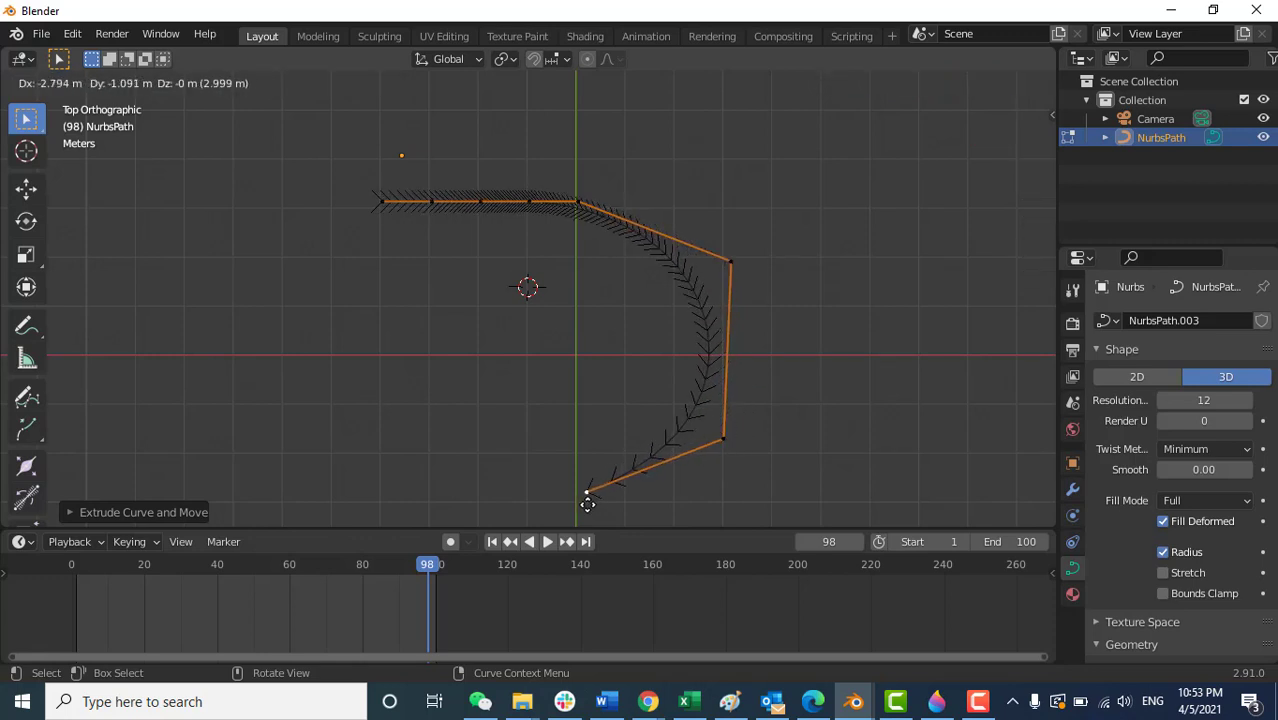
left_click(588, 505)
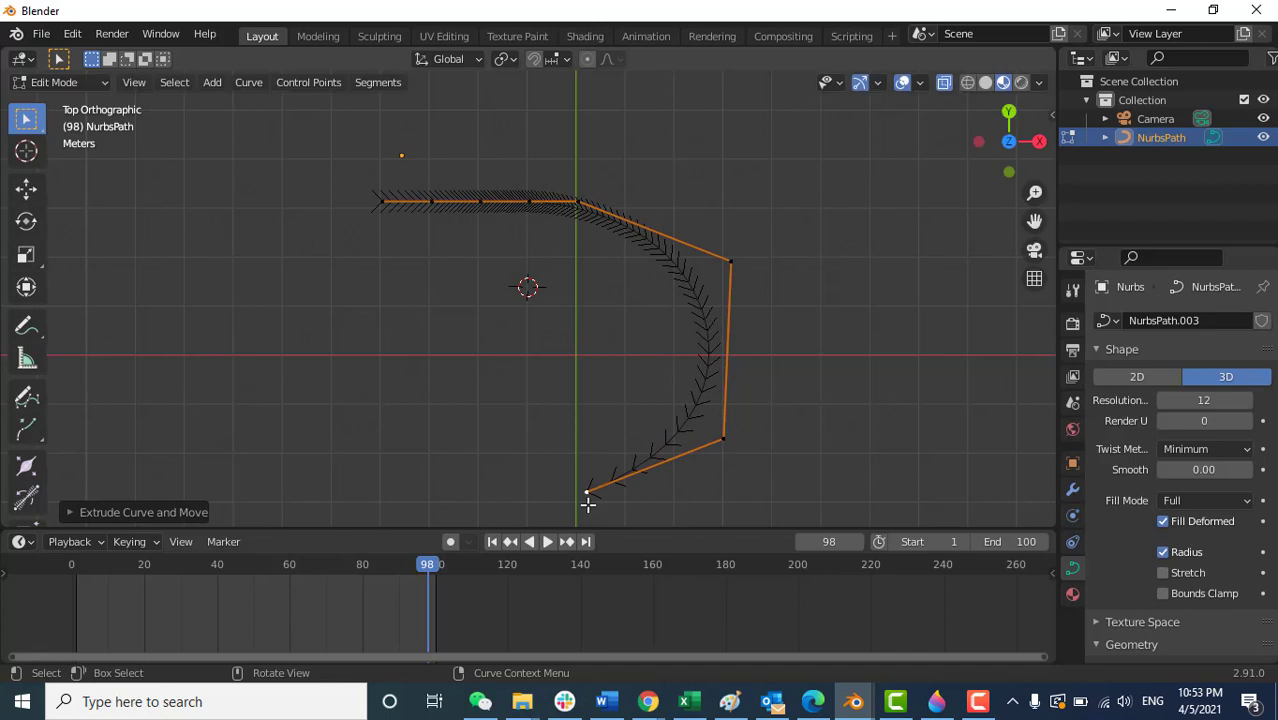
key("e")
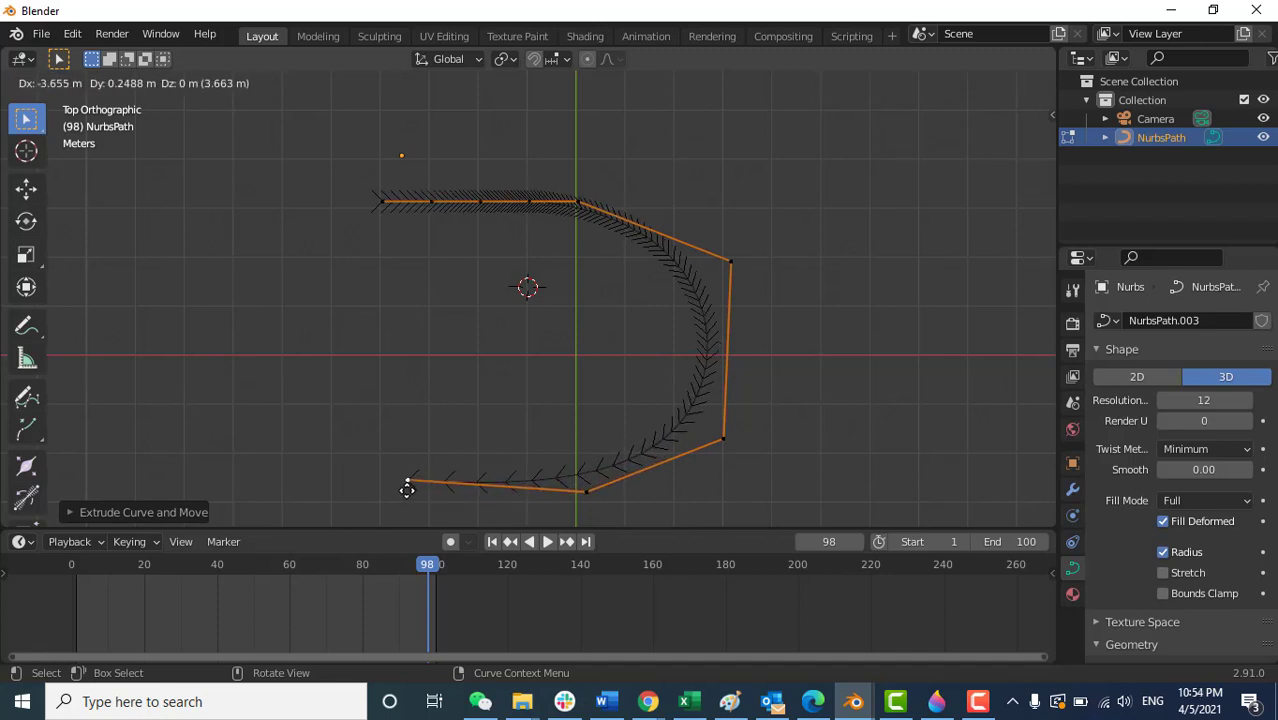
left_click(407, 487)
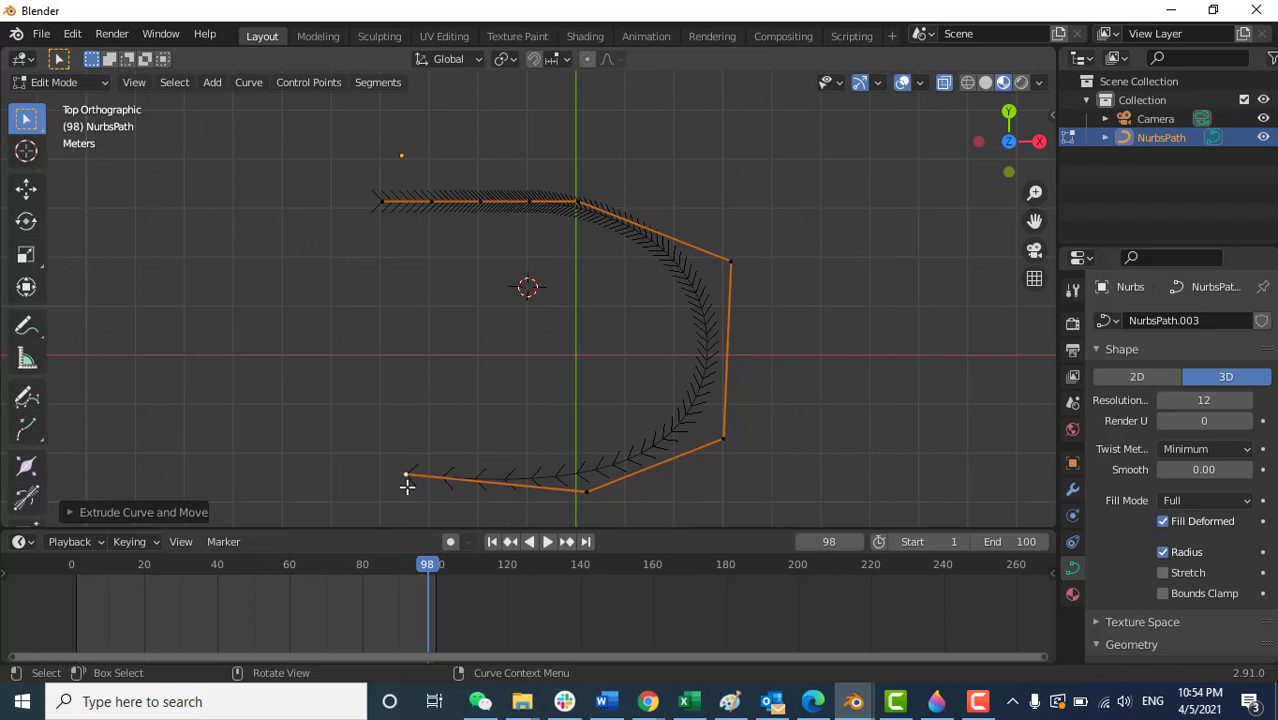
key("e")
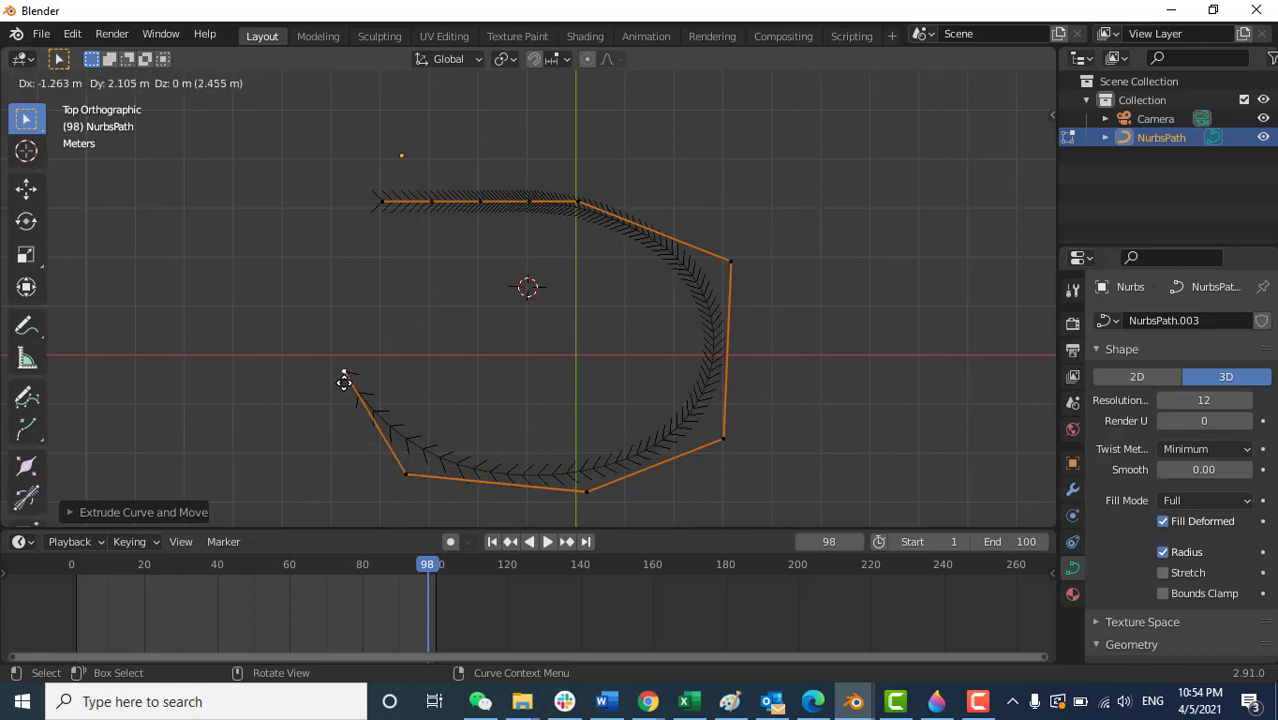
left_click(344, 378)
key("e")
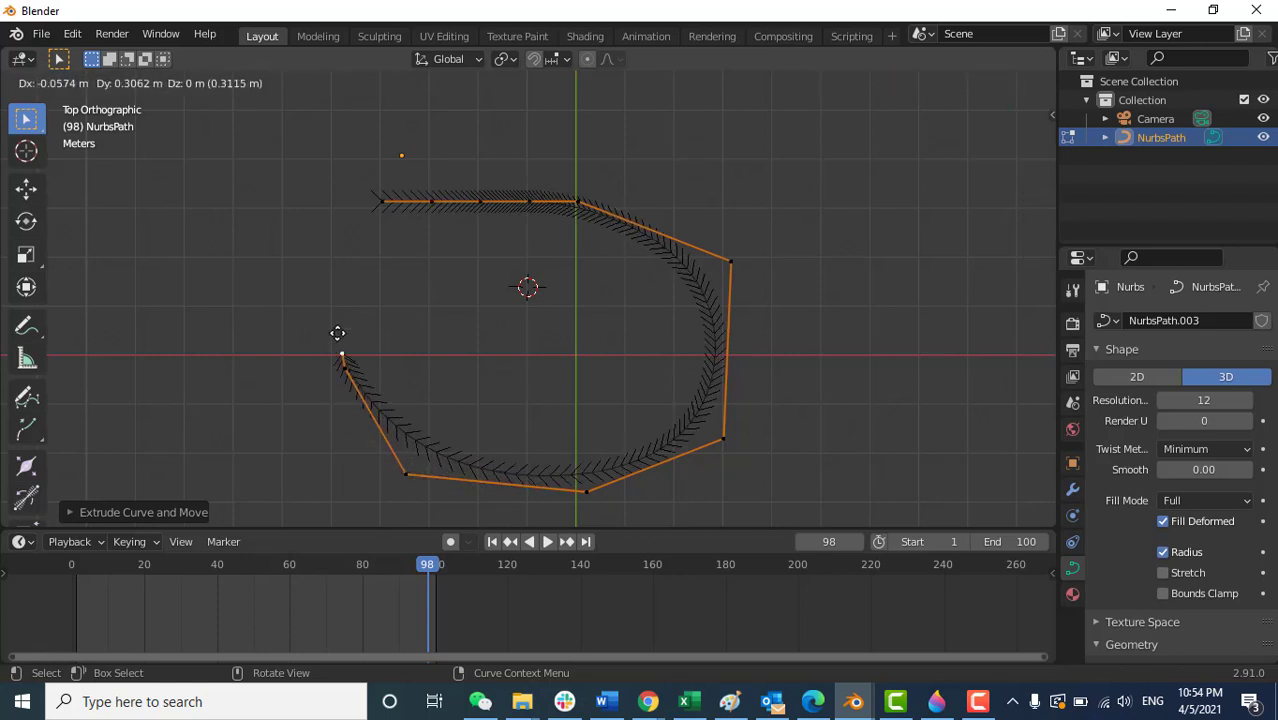
left_click(331, 265)
key("e")
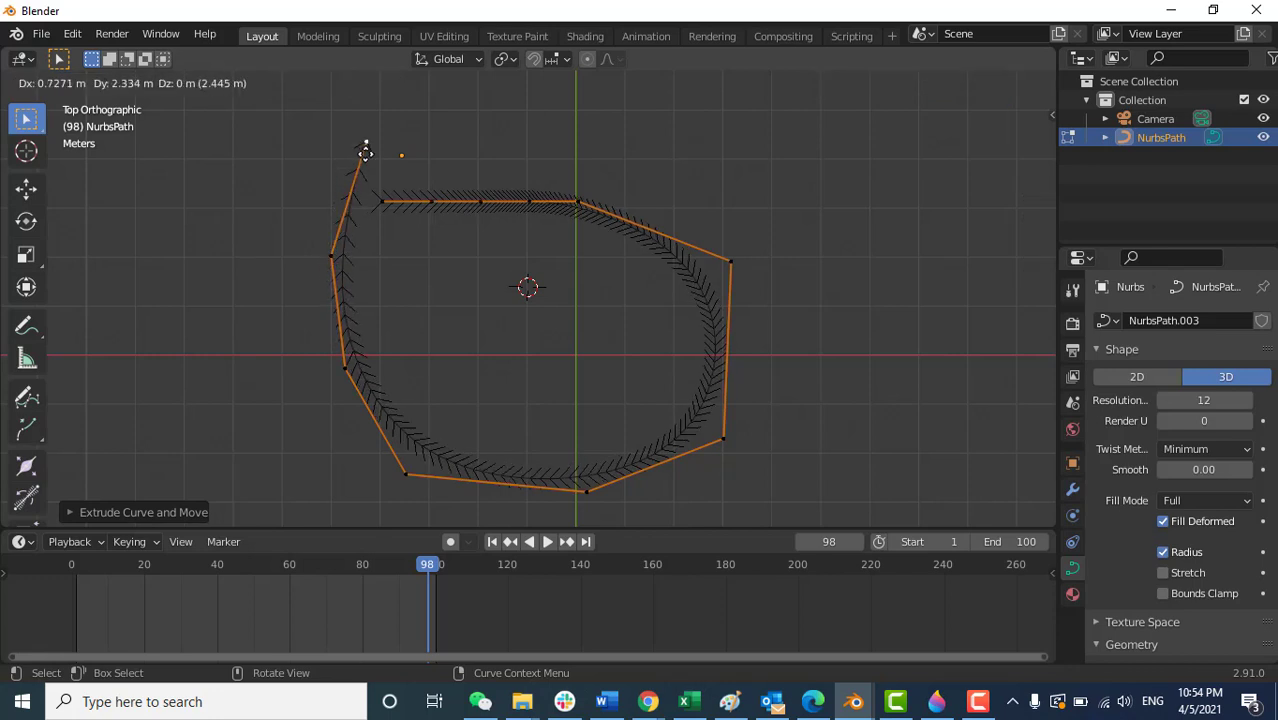
left_click(366, 142)
Extrude further points across the top and down the right side to the spiral's outer end, then return to Object Mode
key("e")
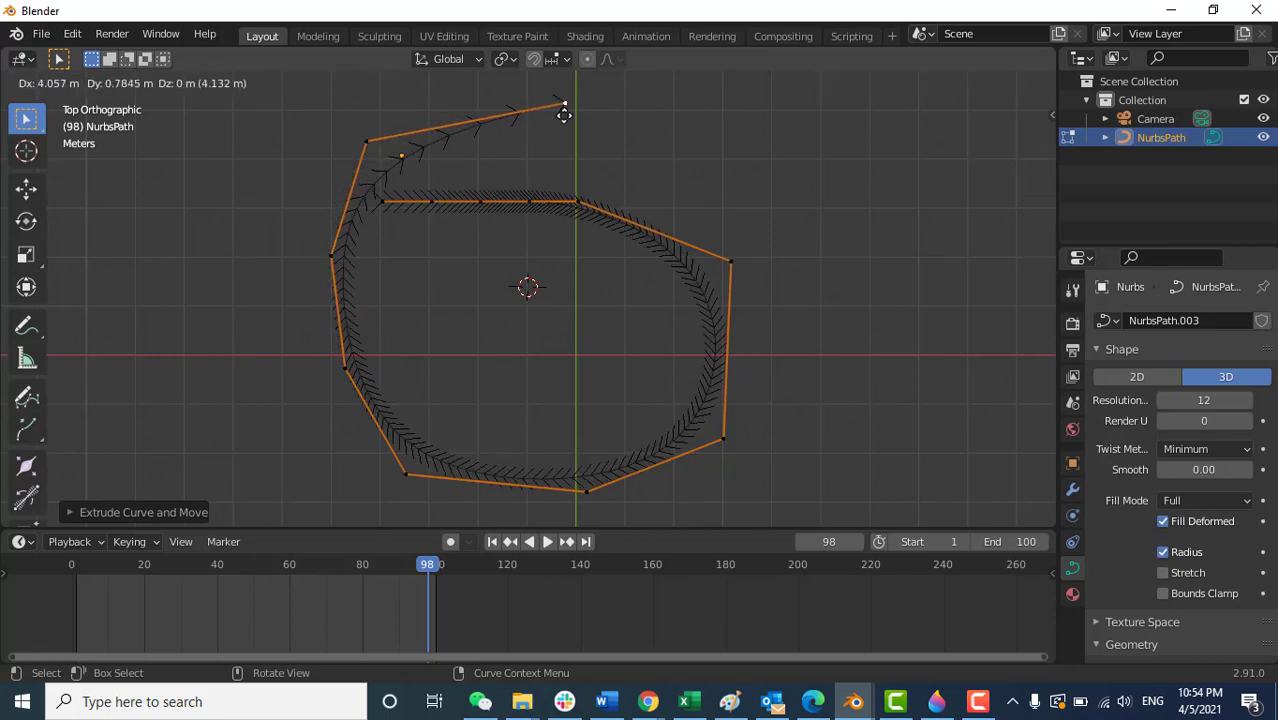
left_click(485, 122)
key("e")
left_click(705, 147)
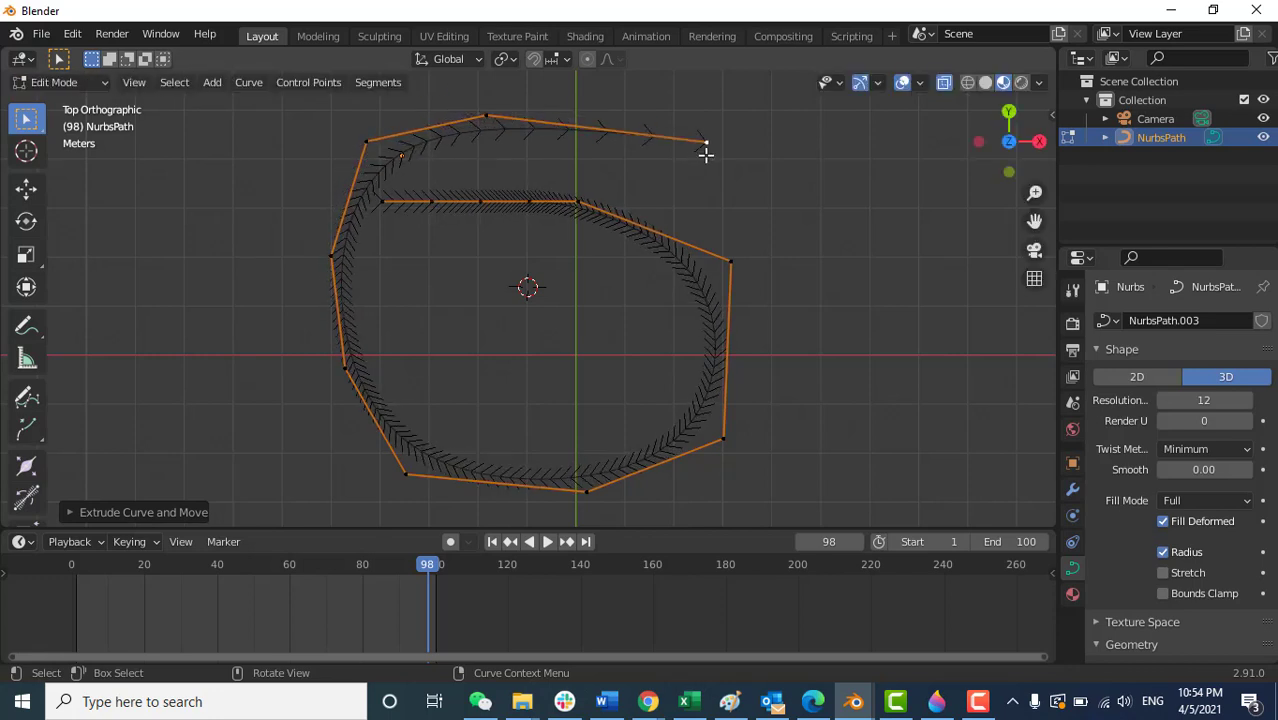
key("e")
left_click(802, 322)
key("e")
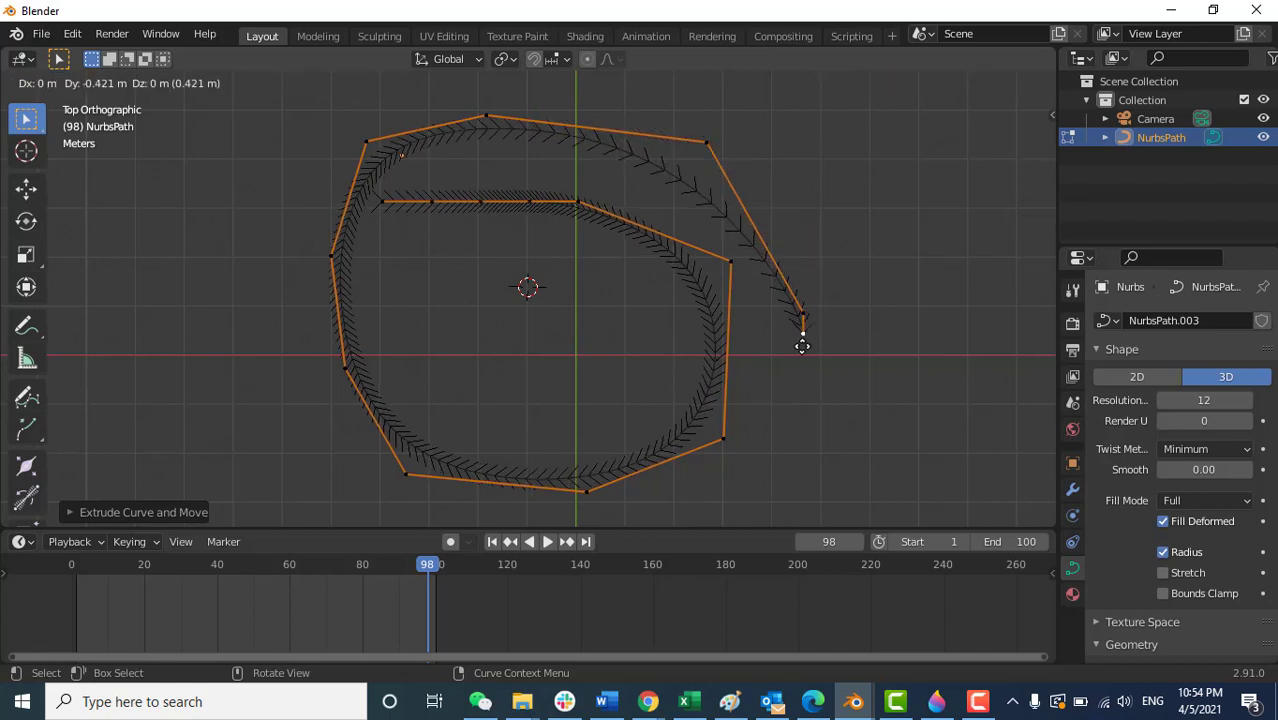
left_click(799, 427)
key("e")
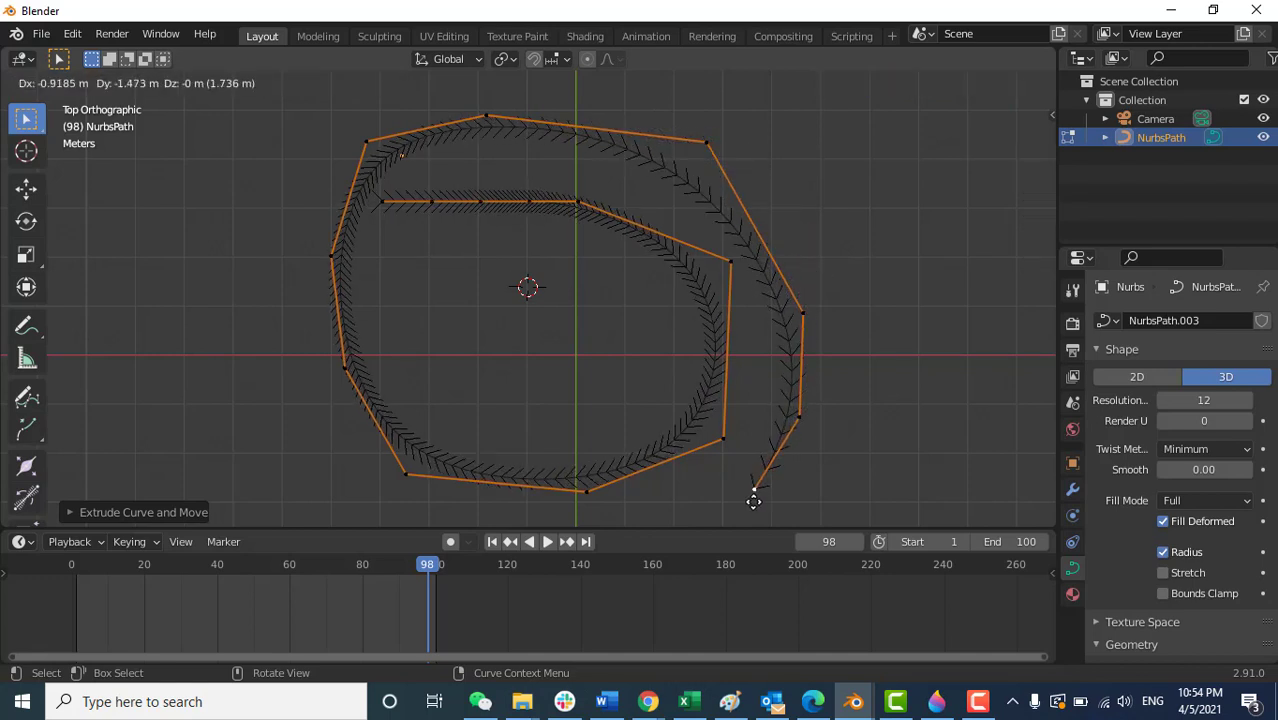
left_click(754, 502)
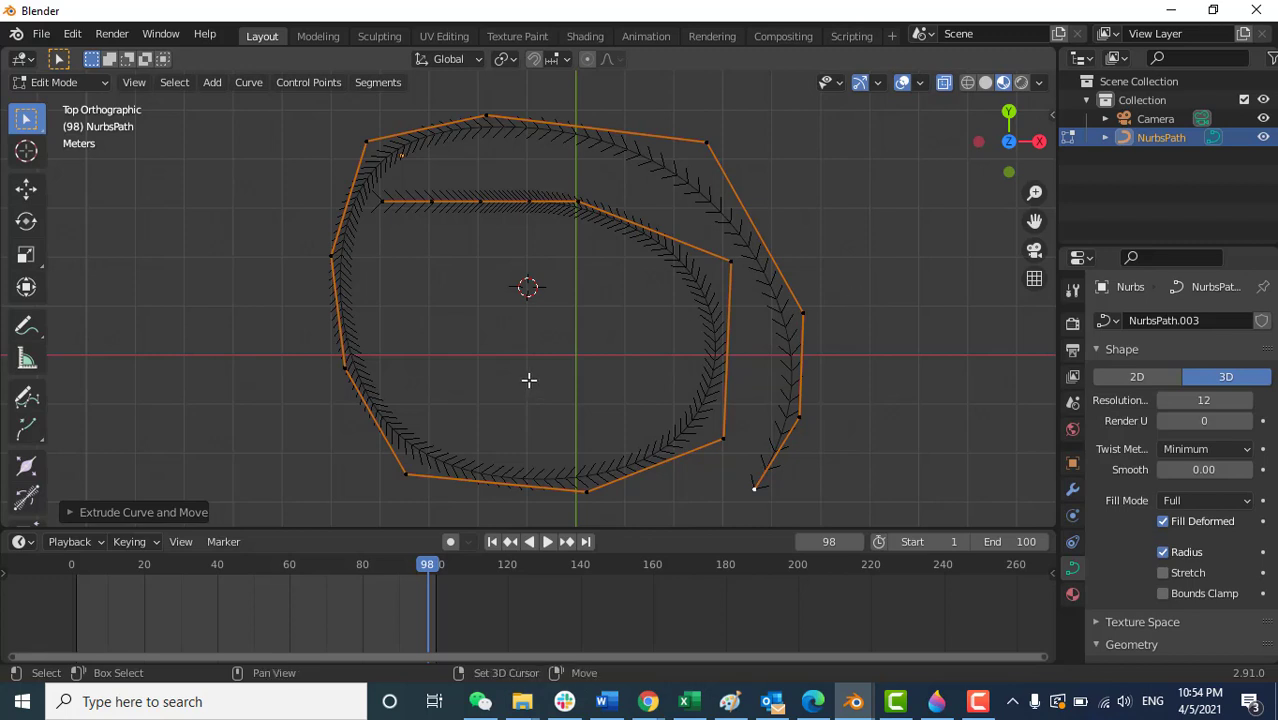
key("shift+a")
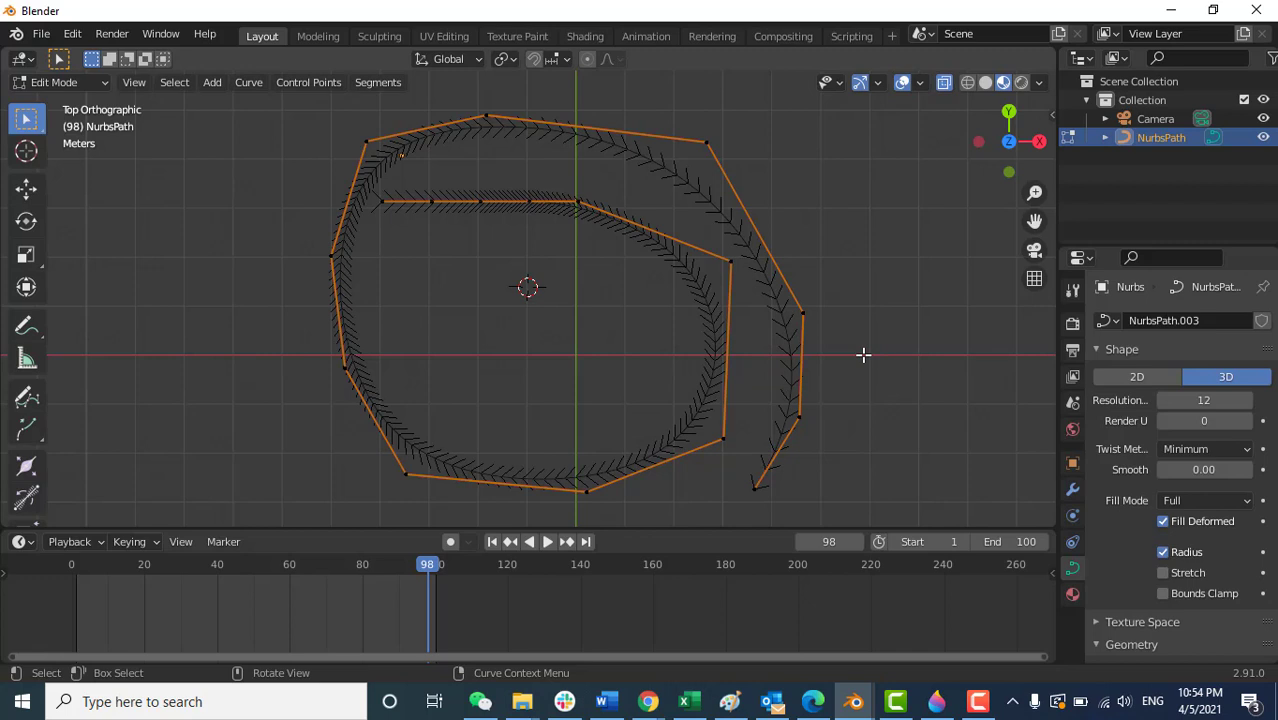
key("Tab")
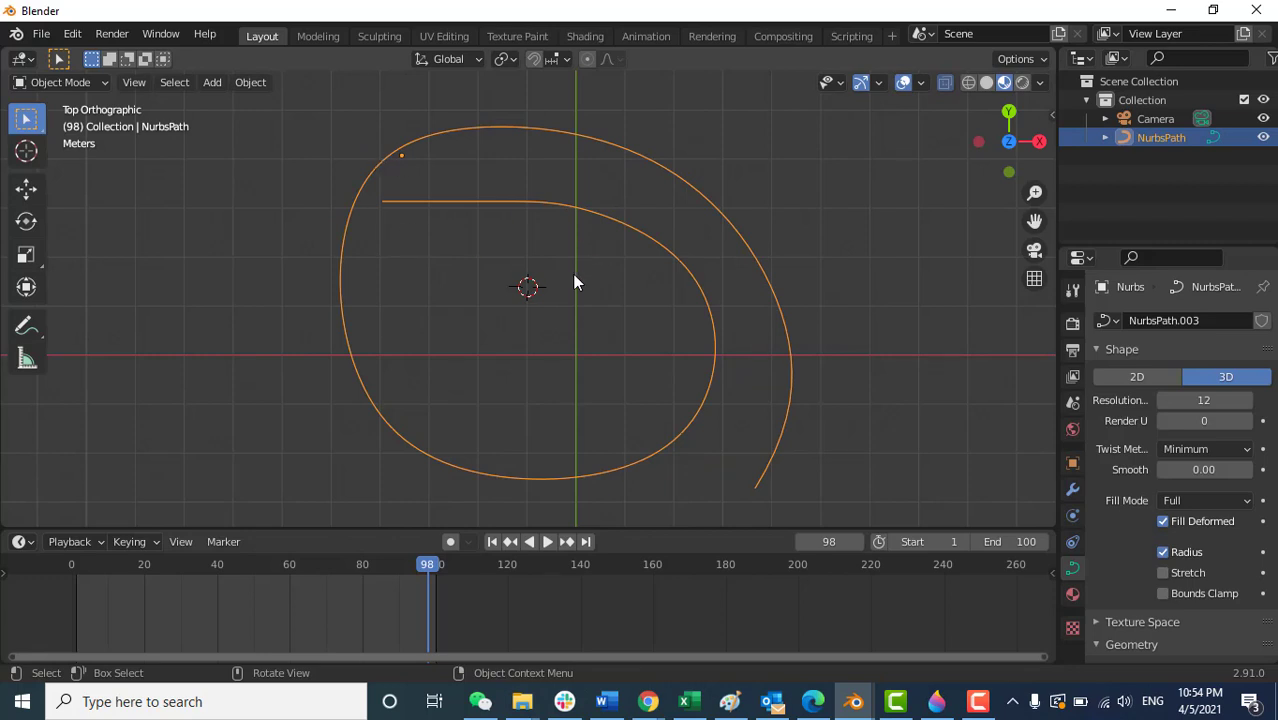
Bring up the Add menu's Mesh submenu with Shift+A
key("shift+a")
mouse_move(495, 258)
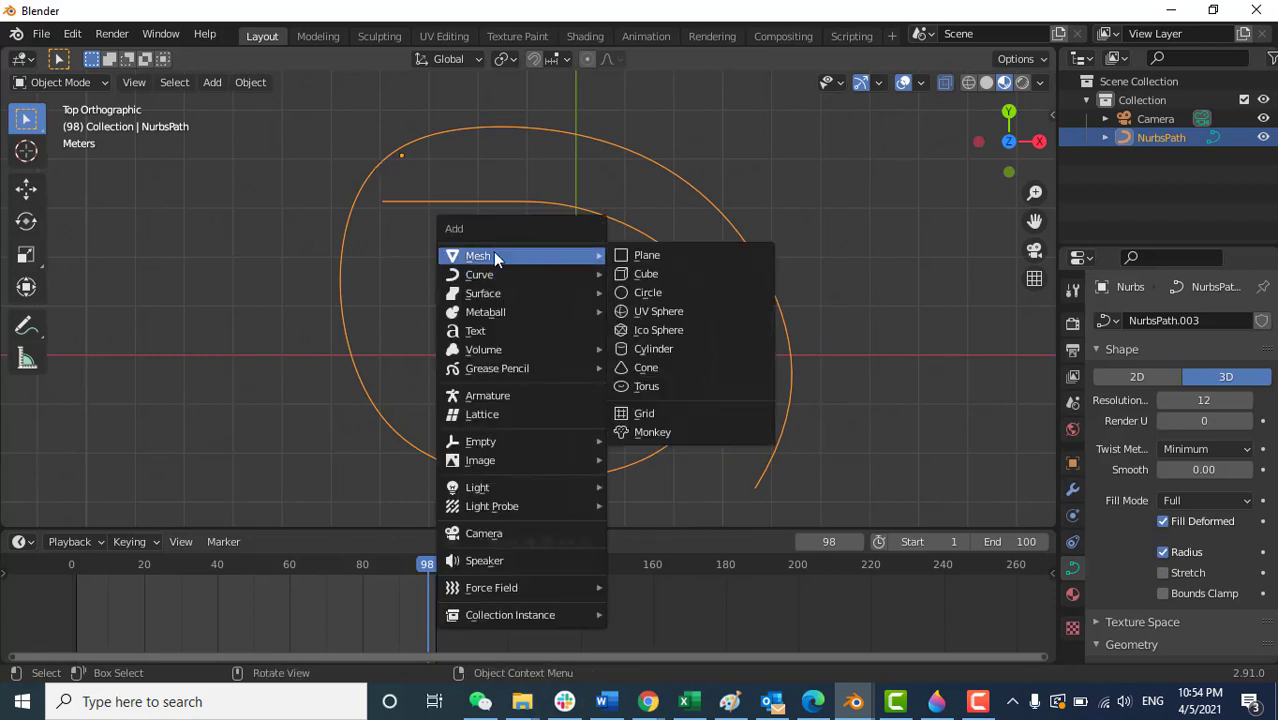
Add a UV sphere, scale it down, move it onto the spiral's inner start, and restore Top view
left_click(676, 314)
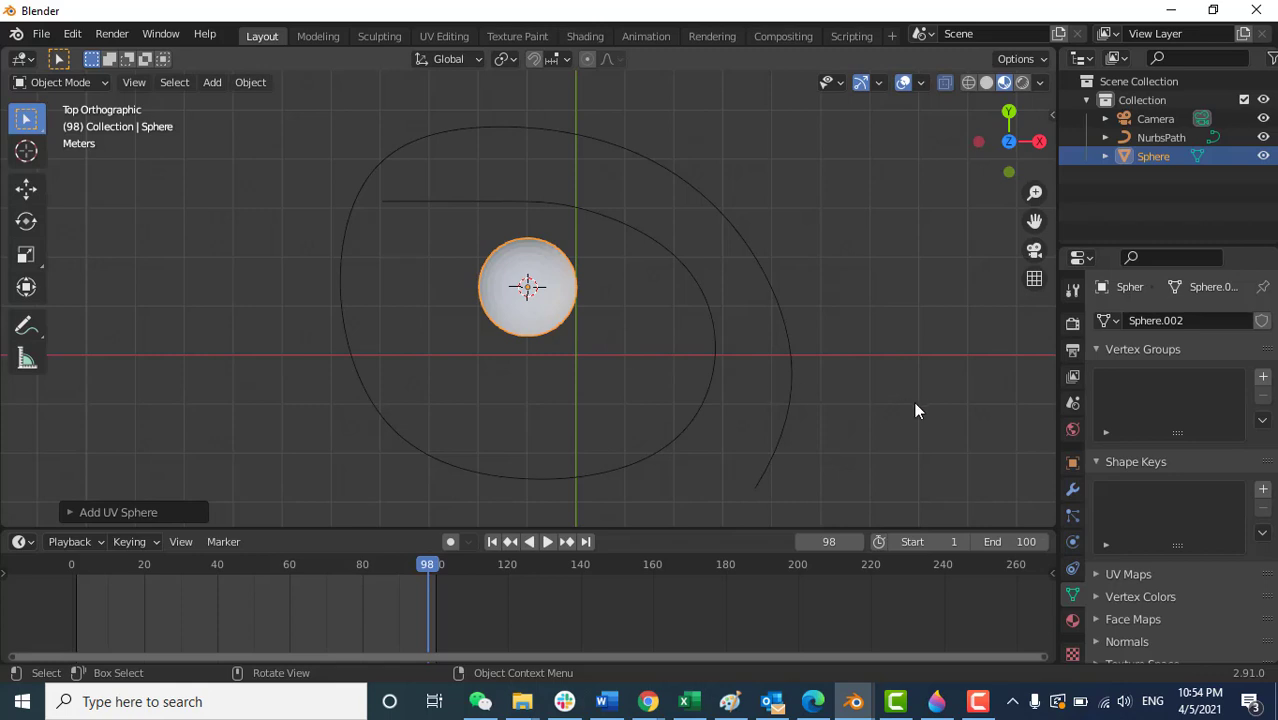
key("s")
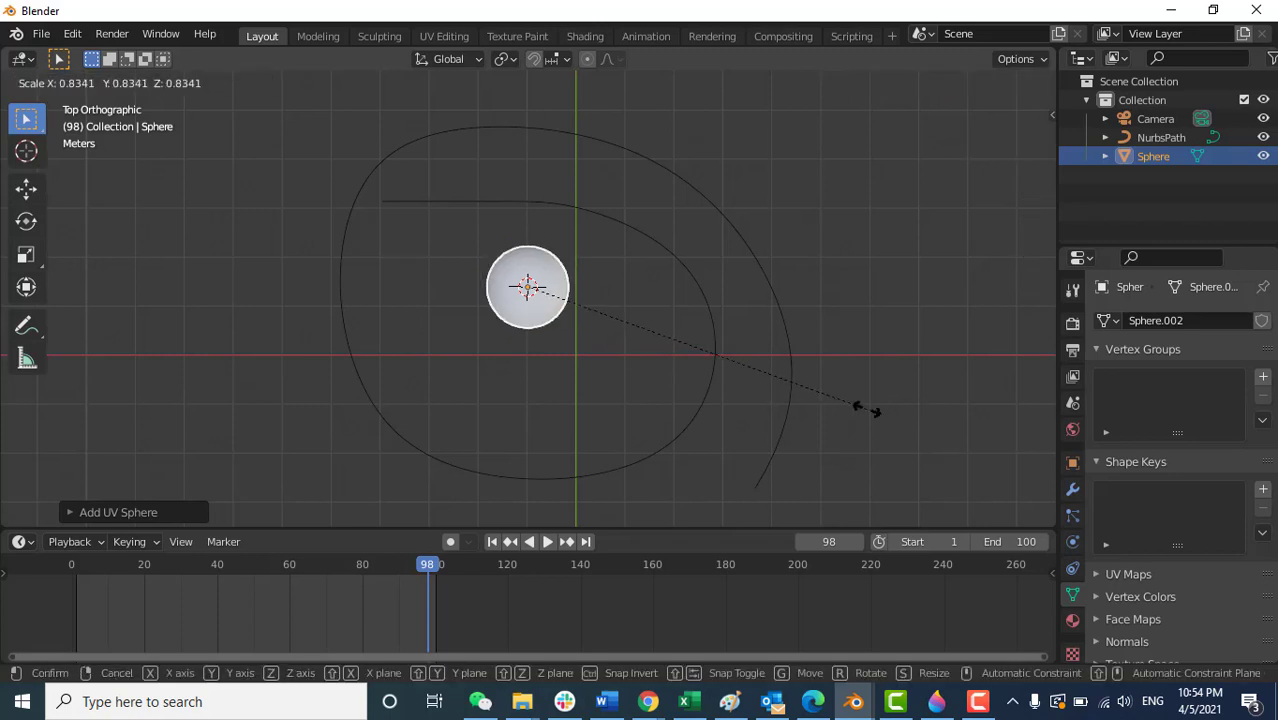
left_click(710, 365)
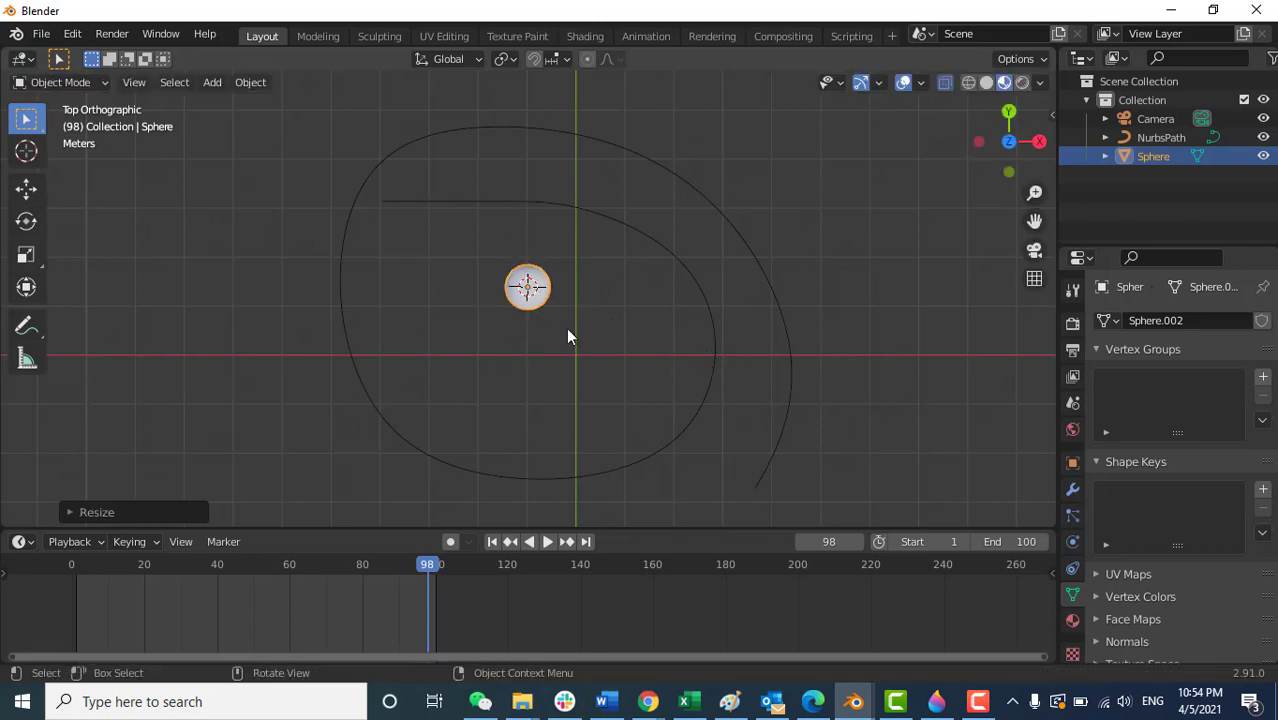
key("g")
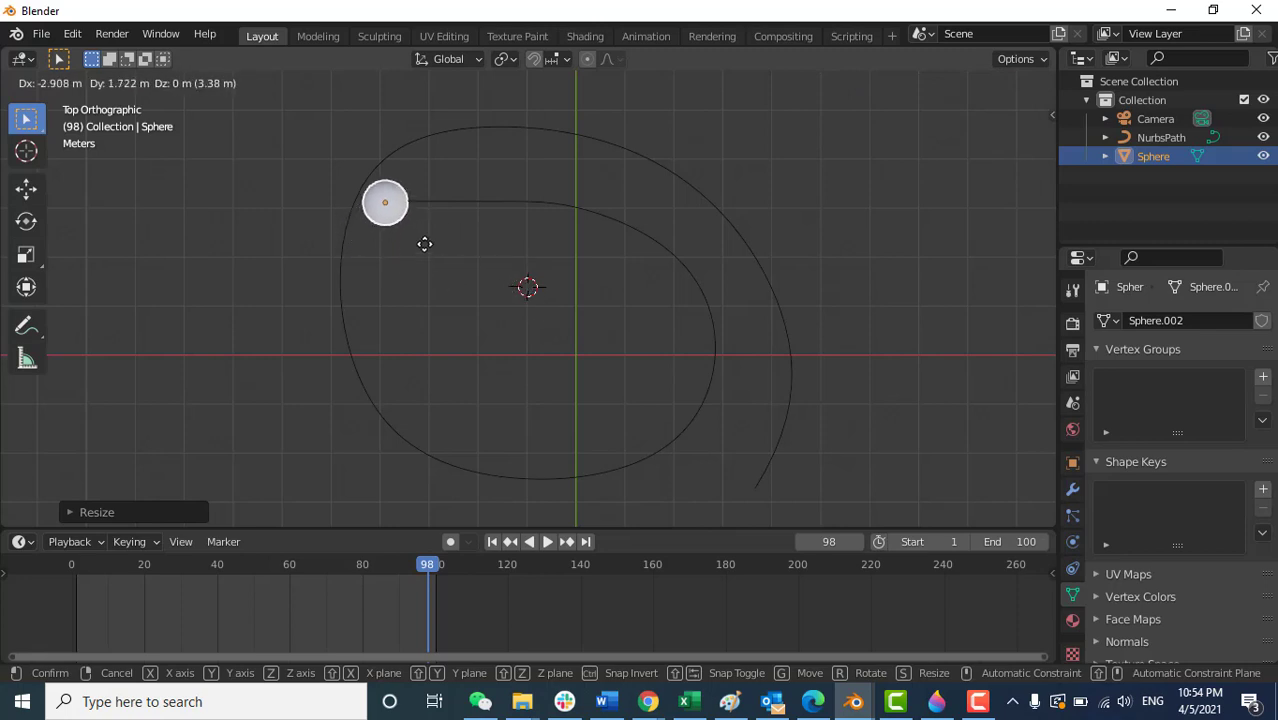
left_click(424, 244)
middle_click_drag(437, 305, 505, 300)
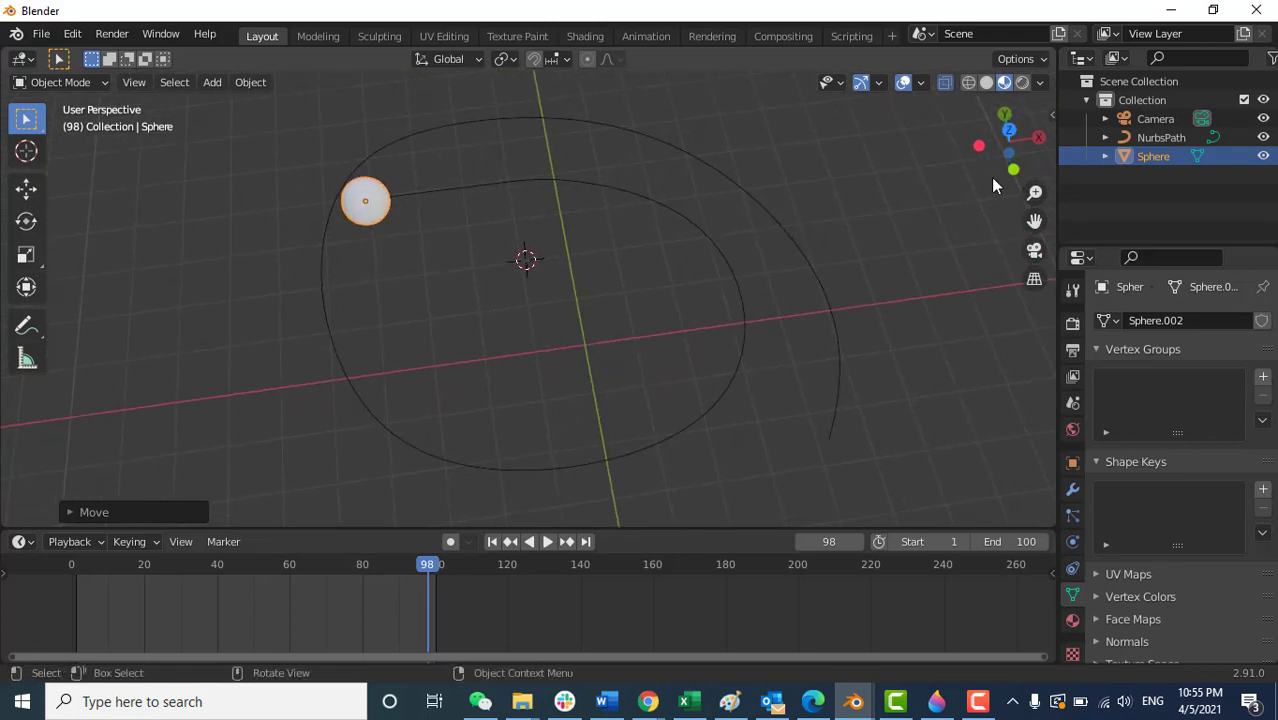
left_click(1009, 131)
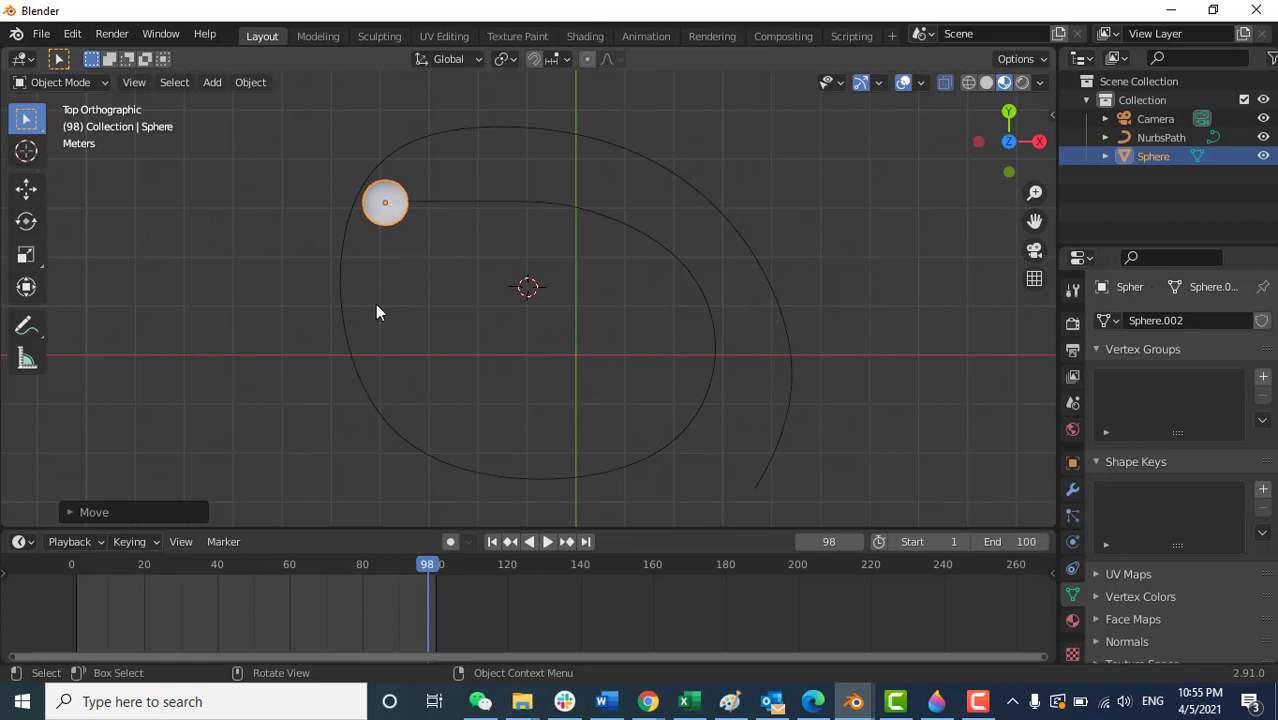
left_click(380, 215, "shift")
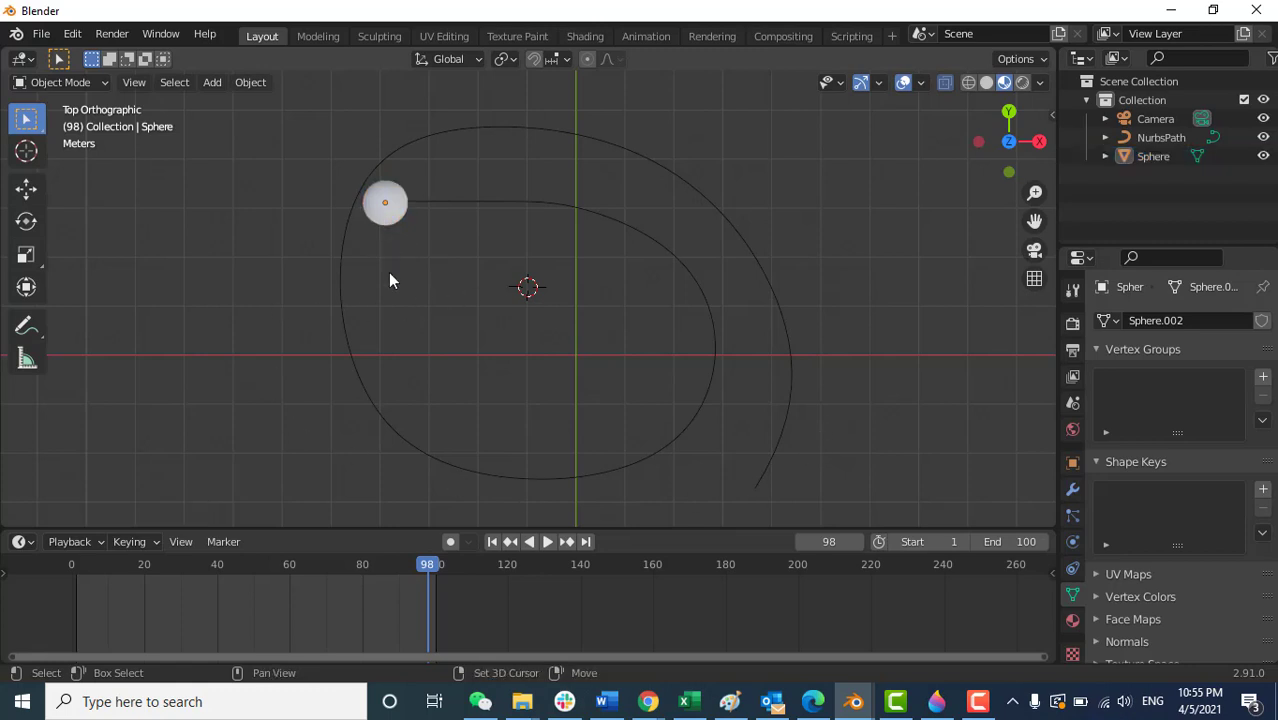
Parent the sphere to the spiral NurbsPath as active object using Ctrl+P Follow Path
left_click(452, 204, "shift")
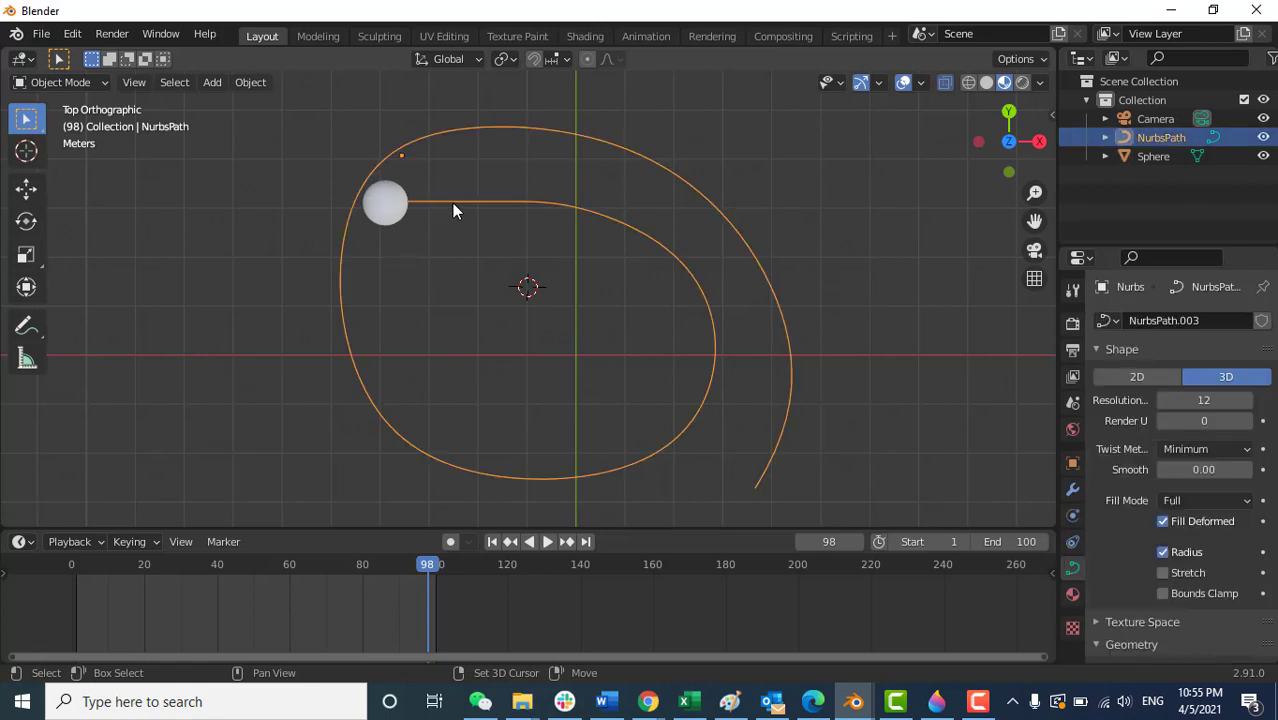
left_click(385, 206, "shift")
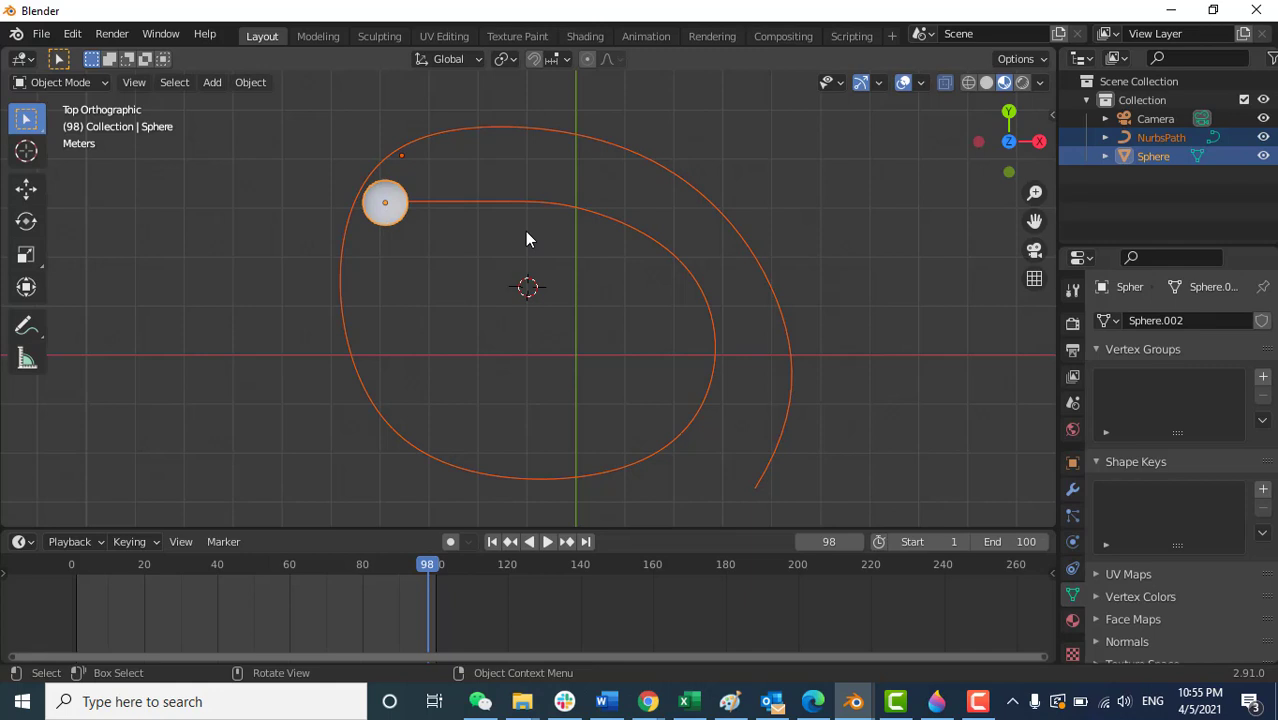
key("ctrl")
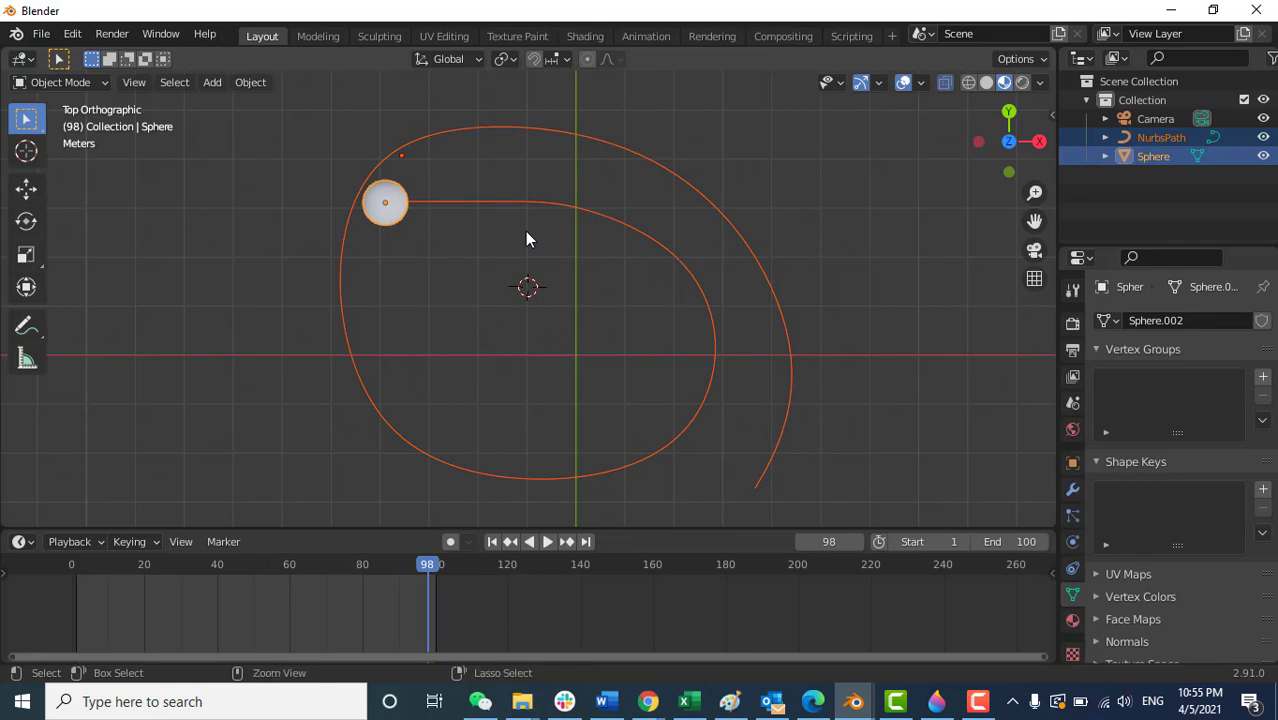
key("ctrl+p")
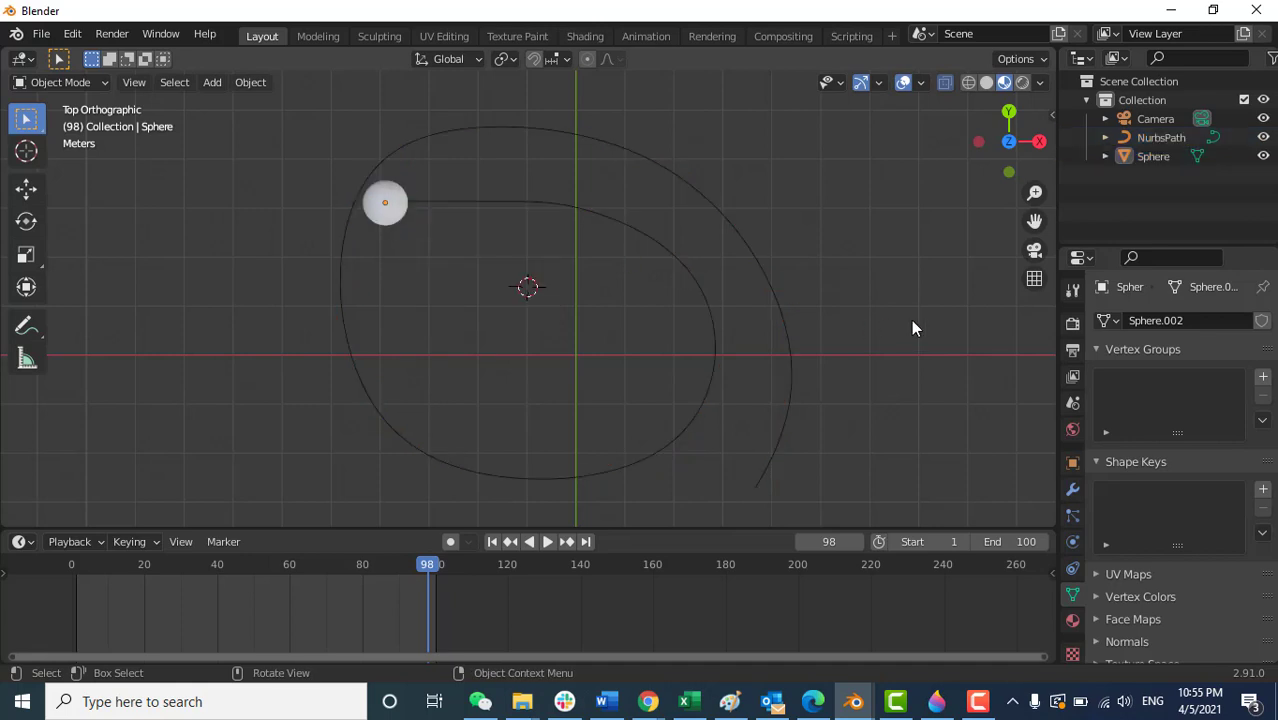
left_click(385, 205)
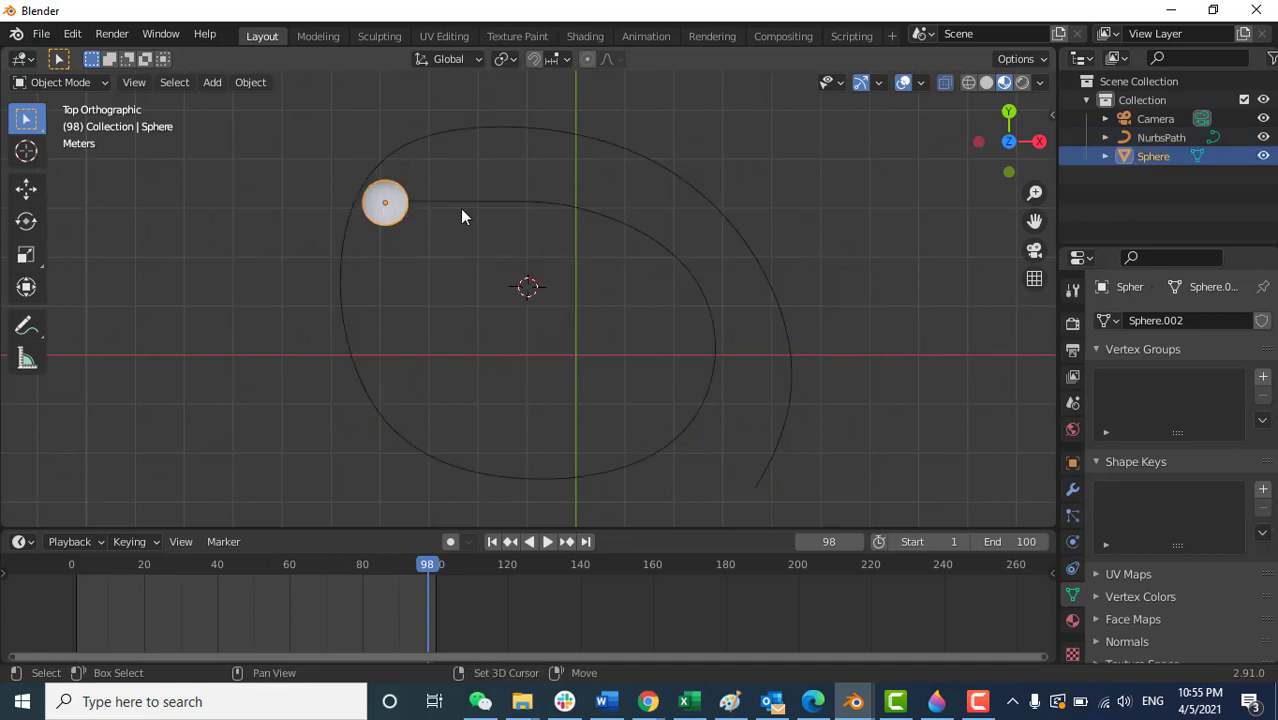
left_click(474, 202, "shift")
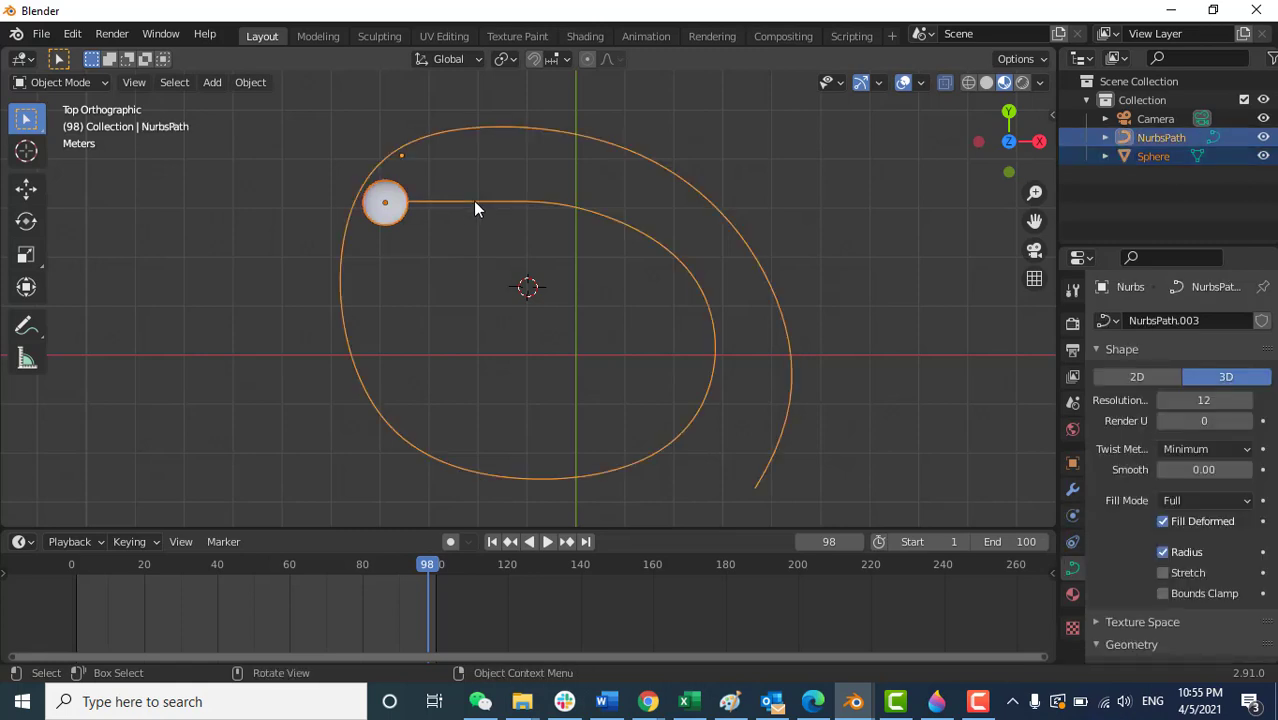
key("ctrl+p")
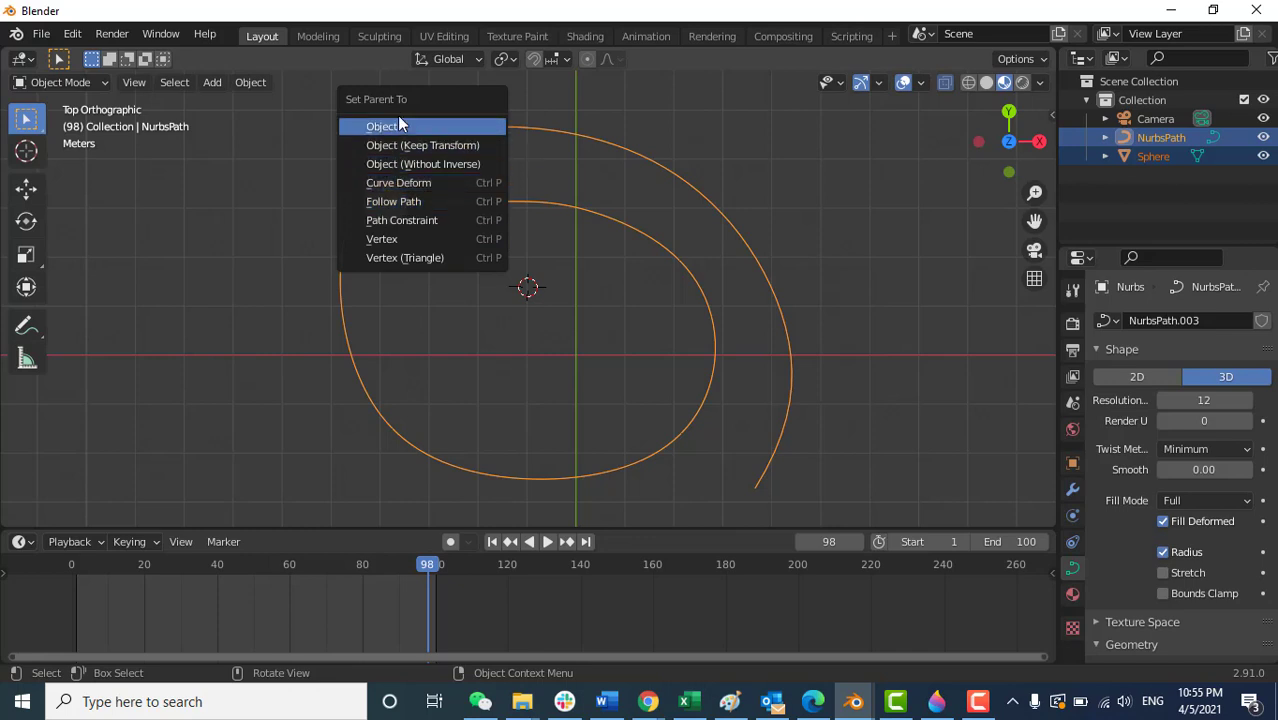
left_click(389, 203)
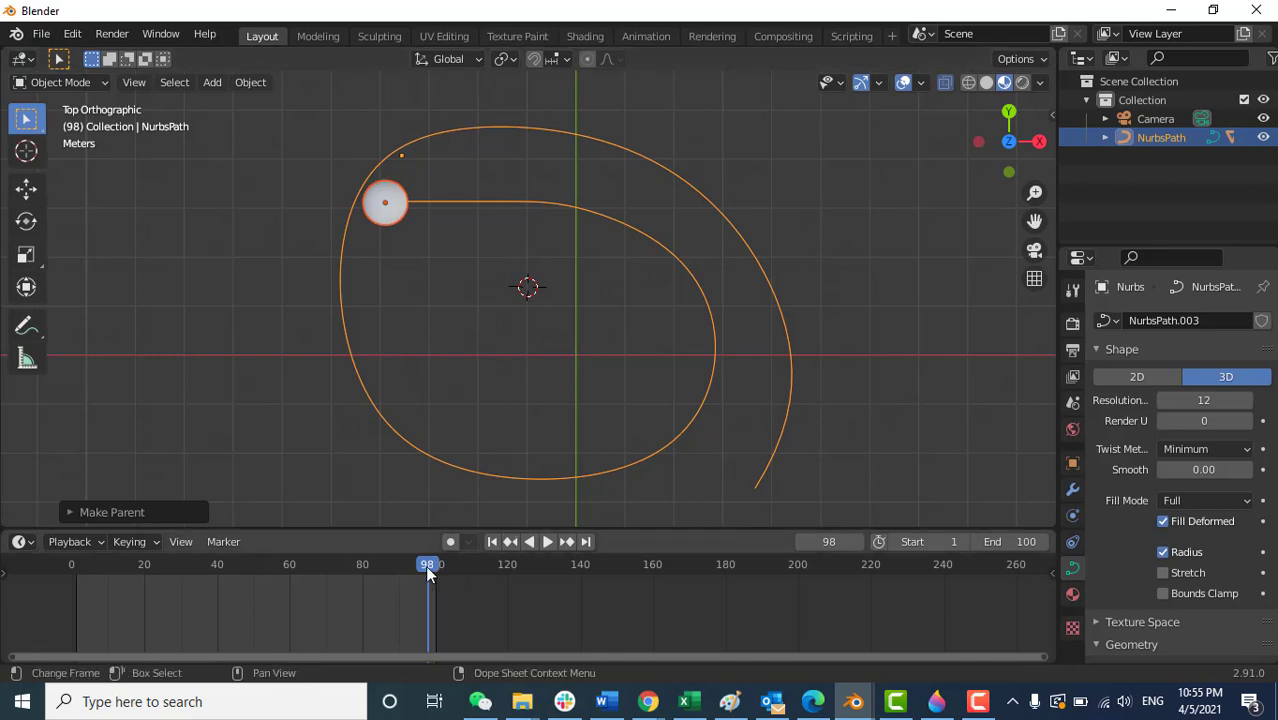
Play the animation, pause it around frame 9, and deselect the spiral path
left_click(547, 541)
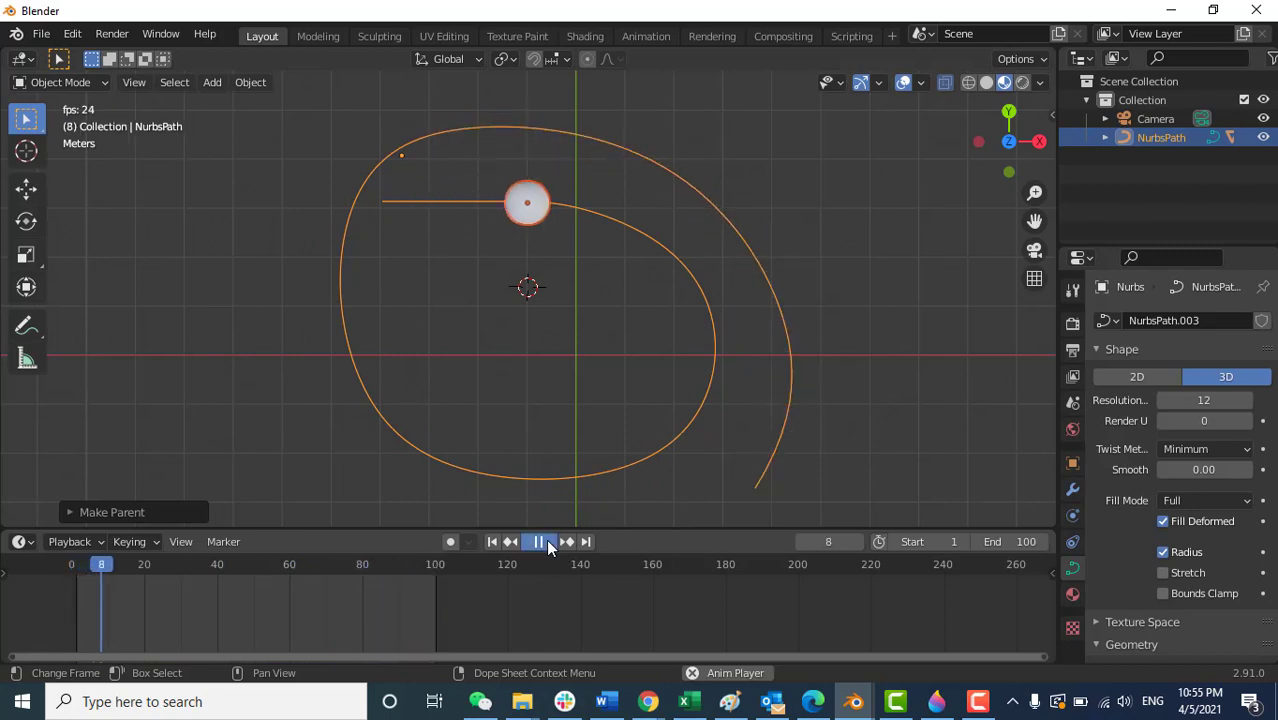
left_click(546, 541)
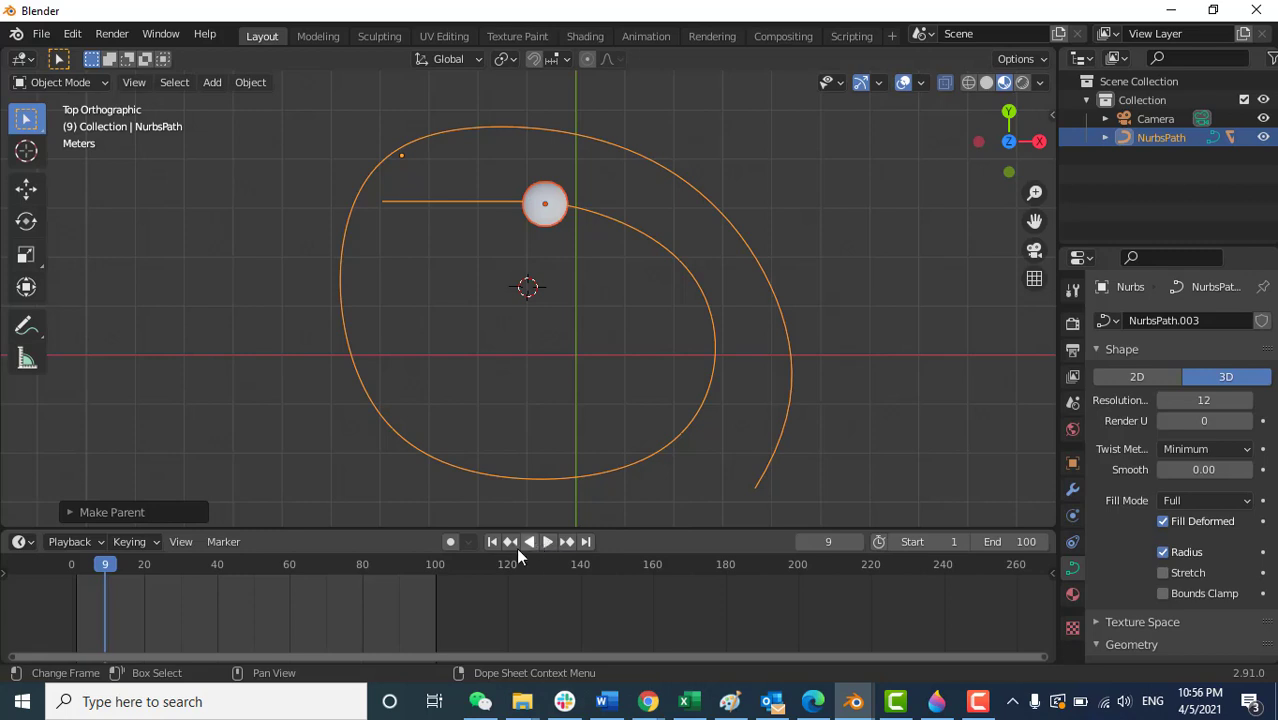
left_click(823, 412)
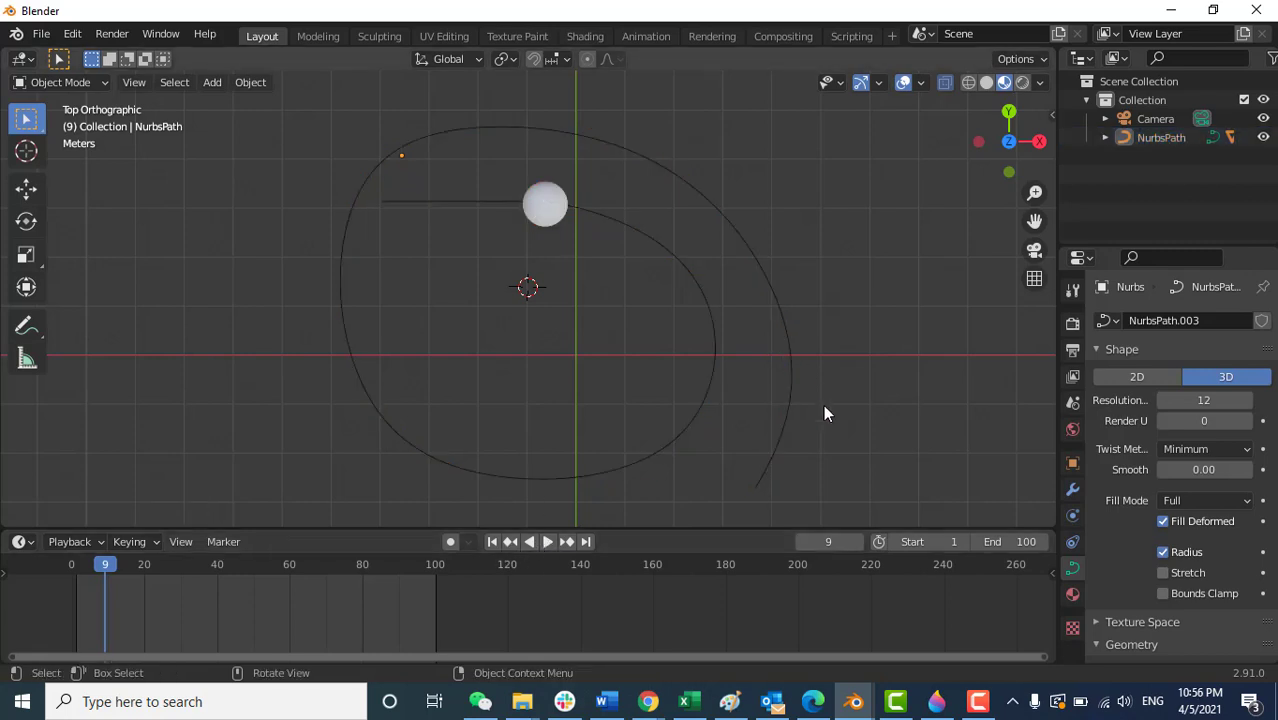
Add a second path, NurbsPath.001, place it above the spiral, and enter Edit Mode
key("shift+a")
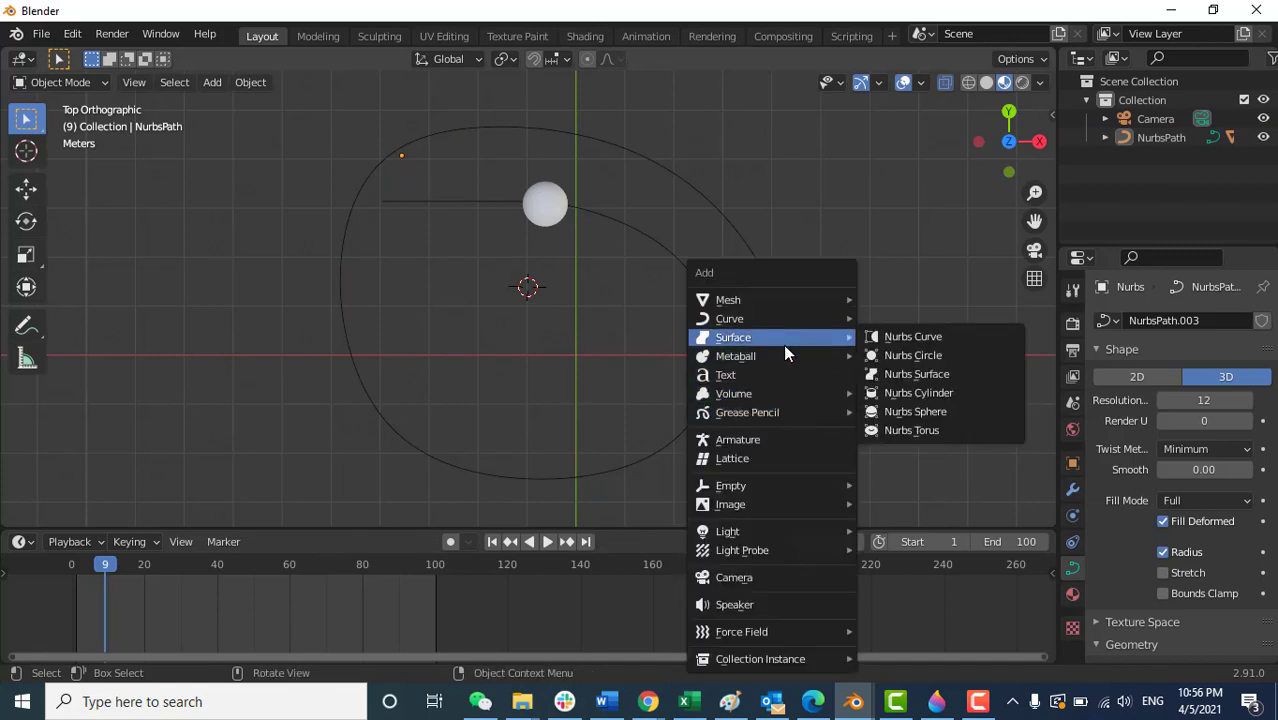
mouse_move(785, 319)
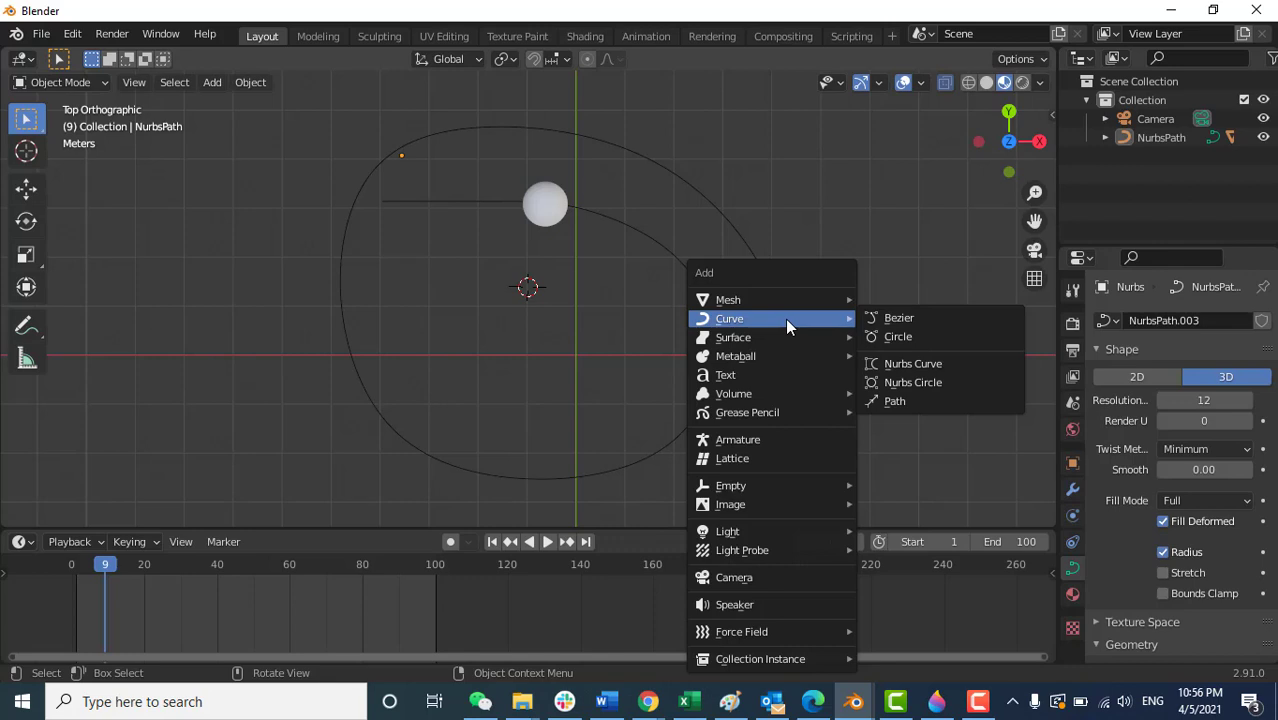
left_click(898, 400)
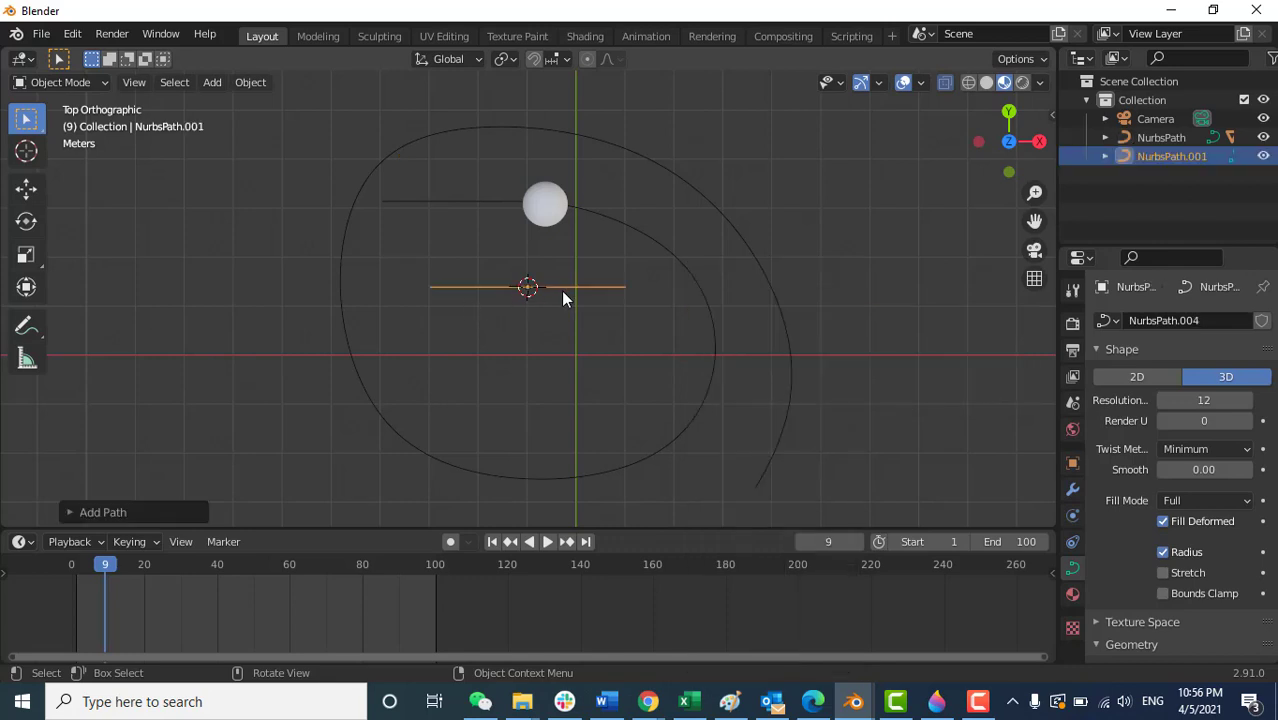
key("g")
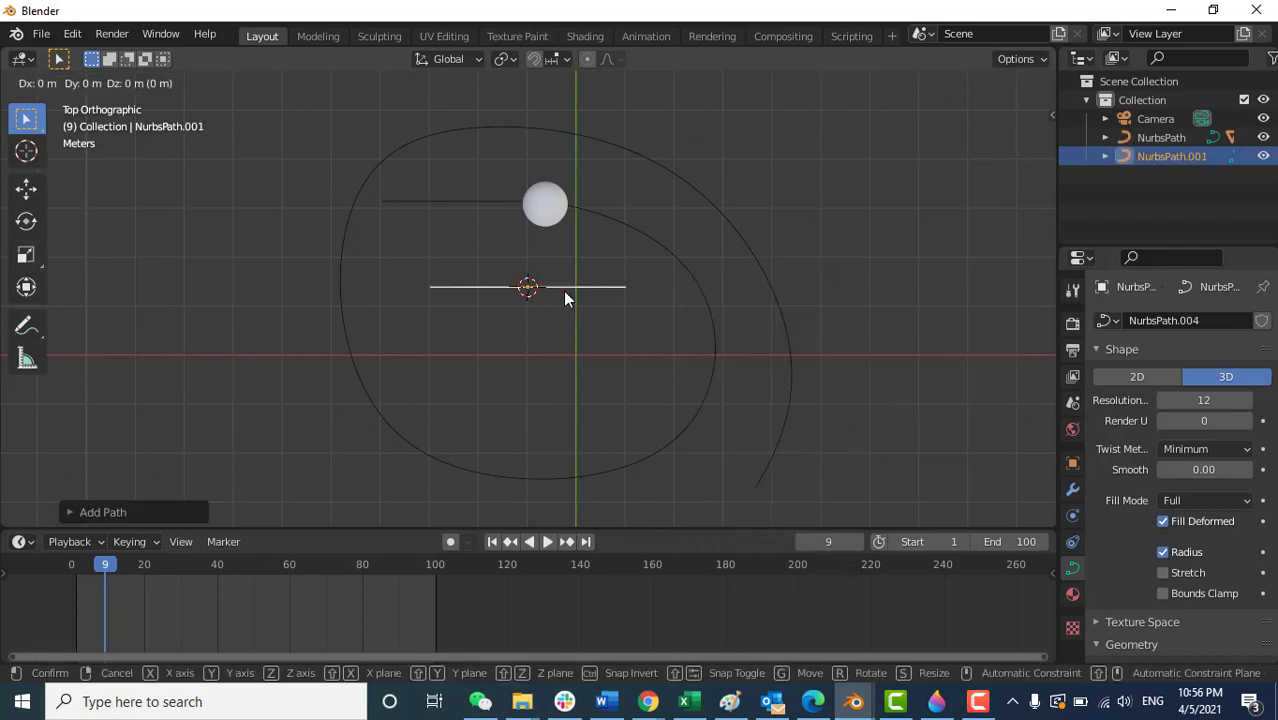
left_click(436, 111)
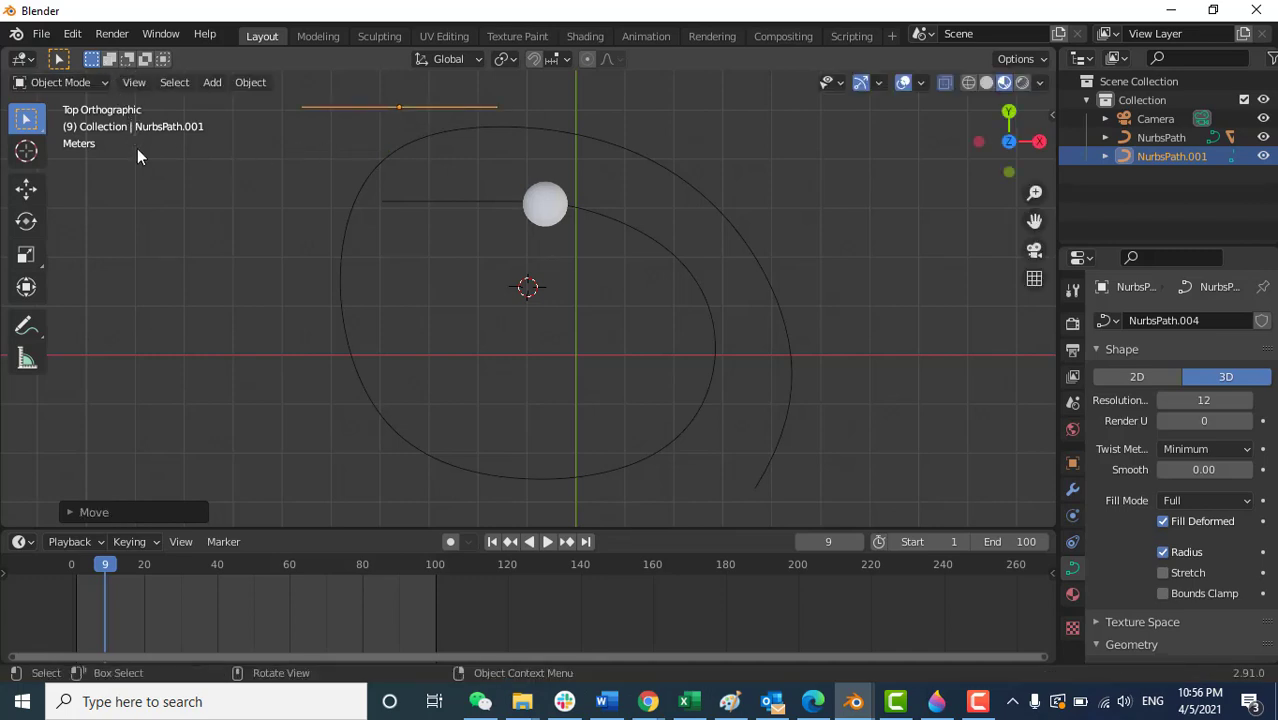
key("Tab")
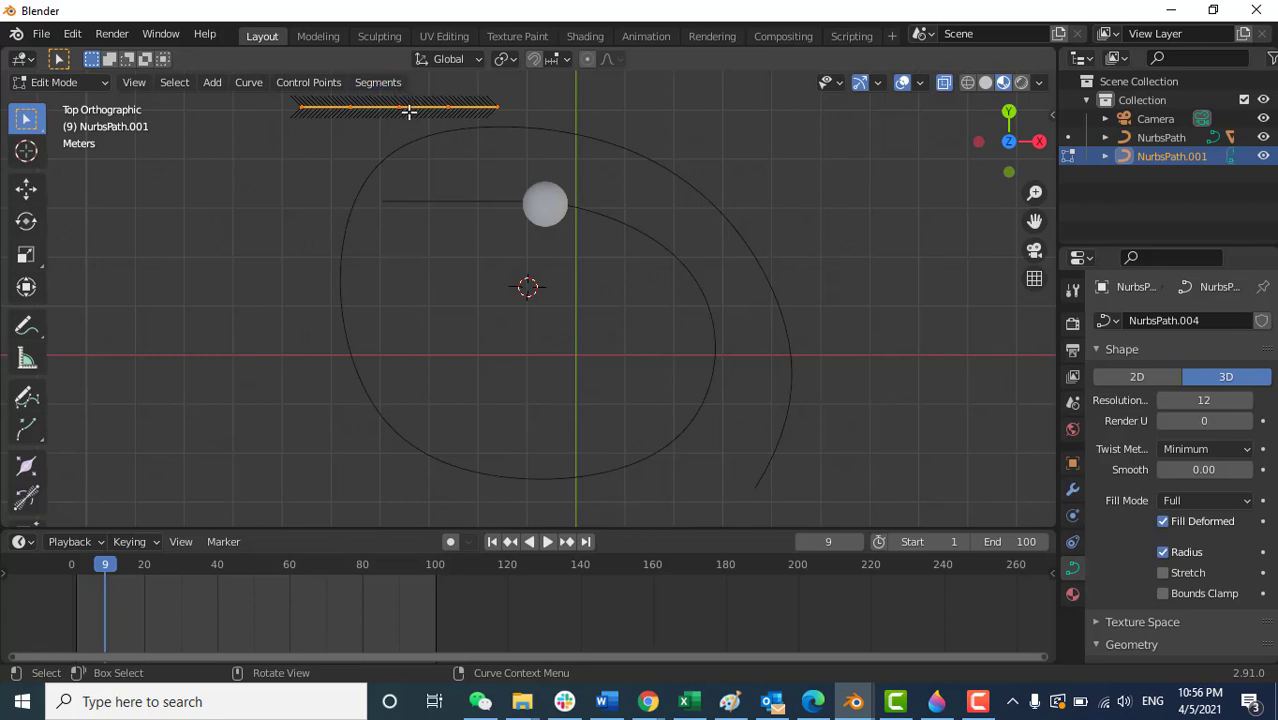
Extrude four segments from the path's end point (right, down, left, up) into a rectangle around the spiral
left_click(507, 107)
key("e")
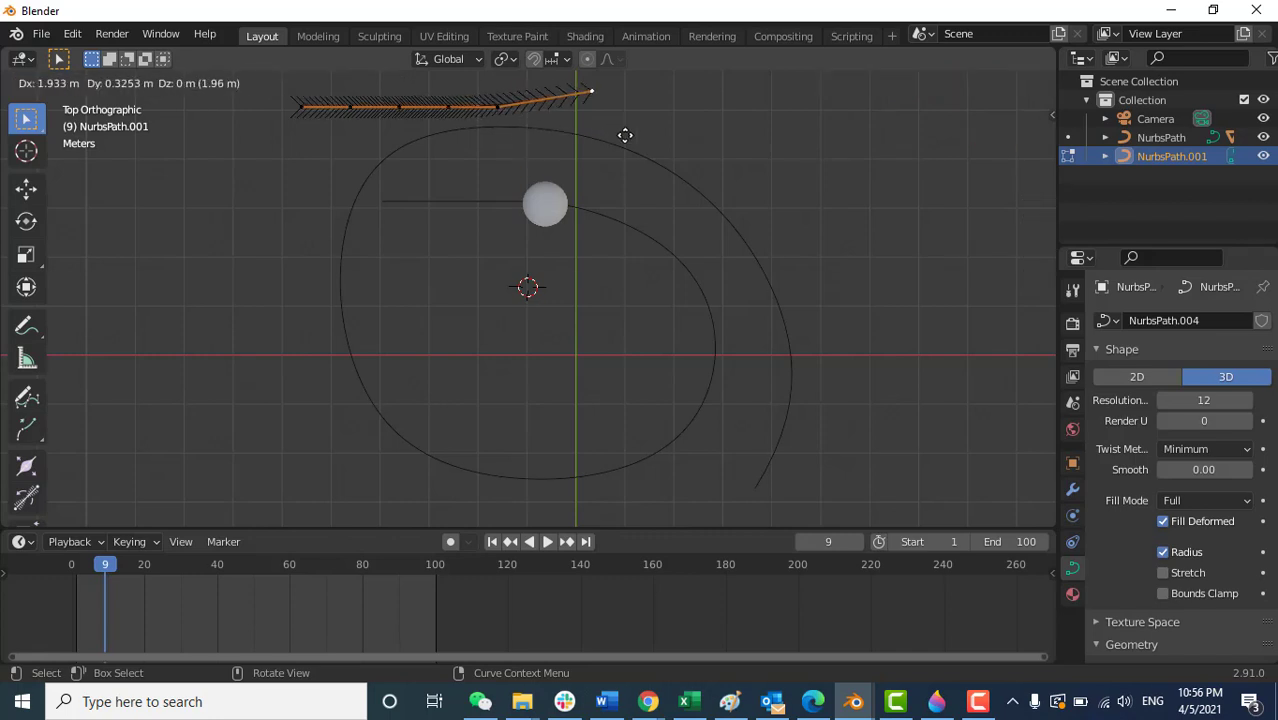
left_click(885, 148)
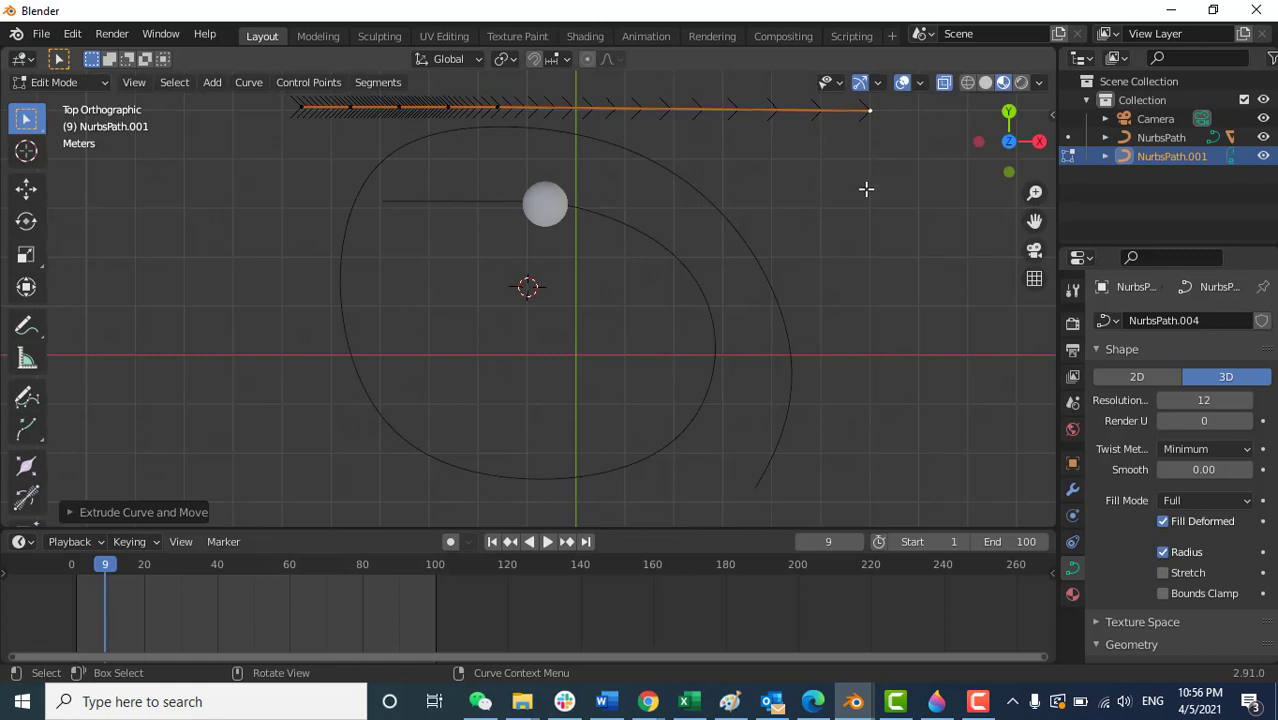
key("e")
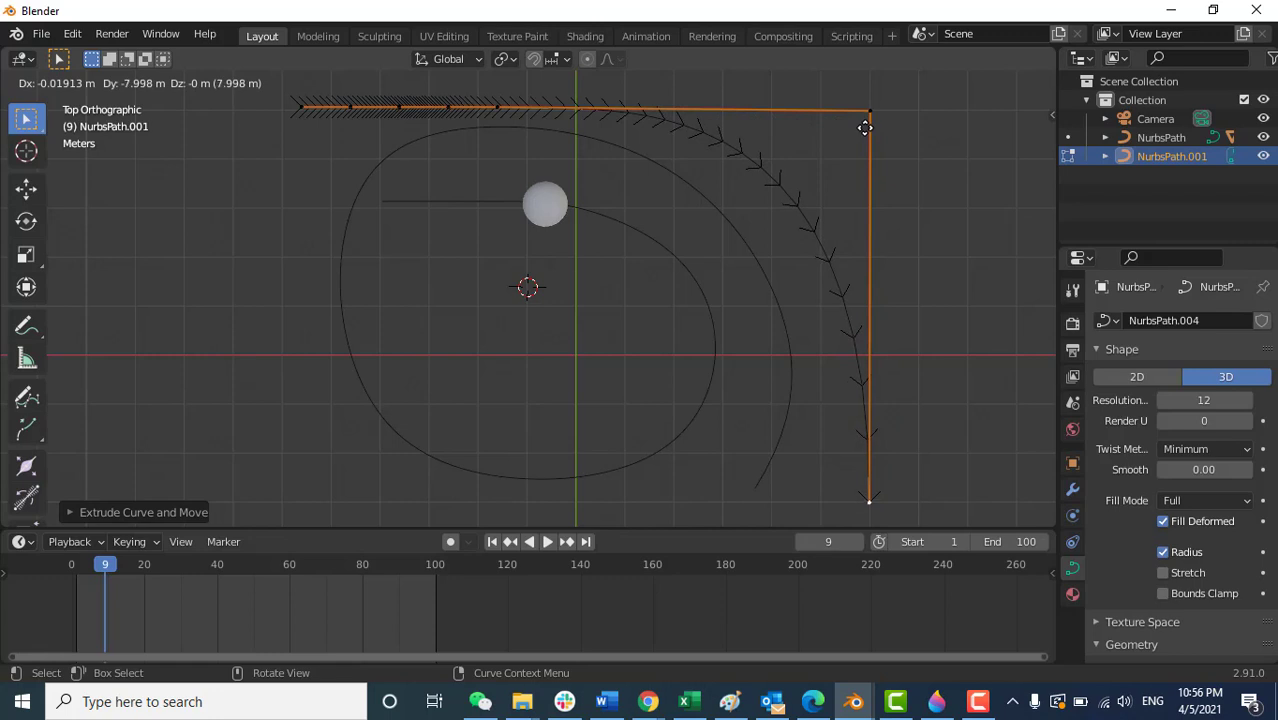
left_click(865, 127)
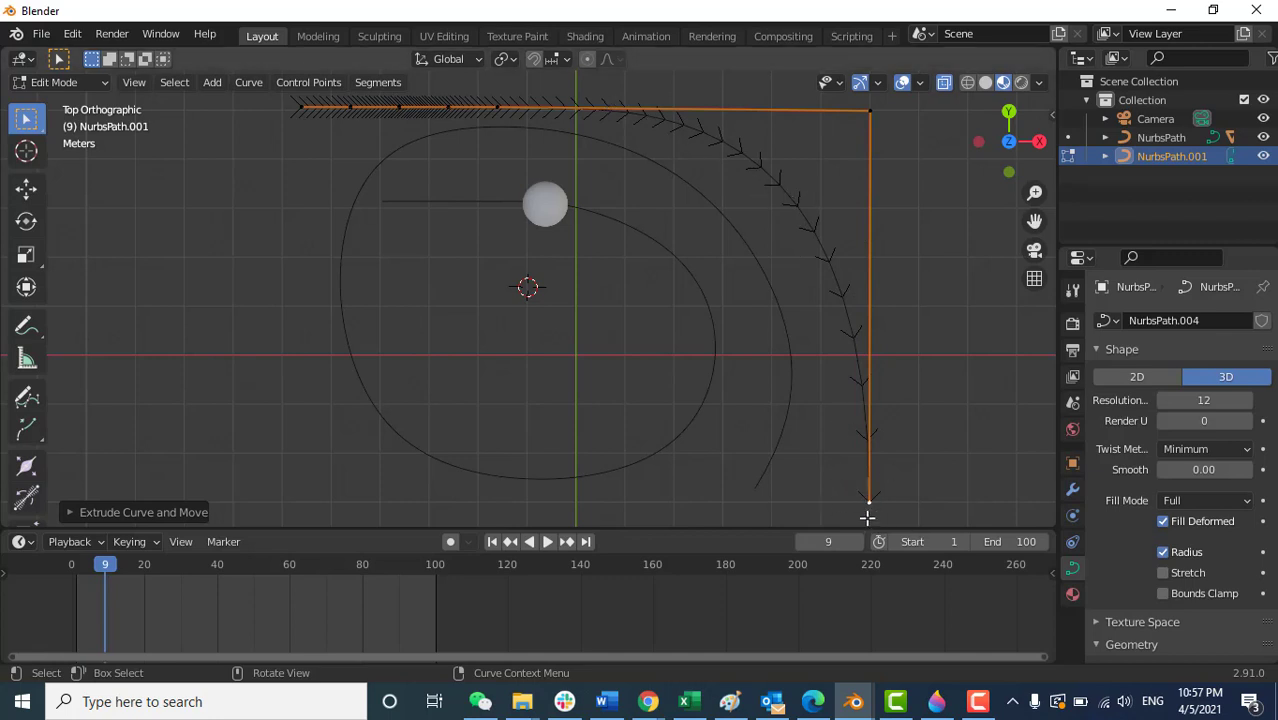
key("e")
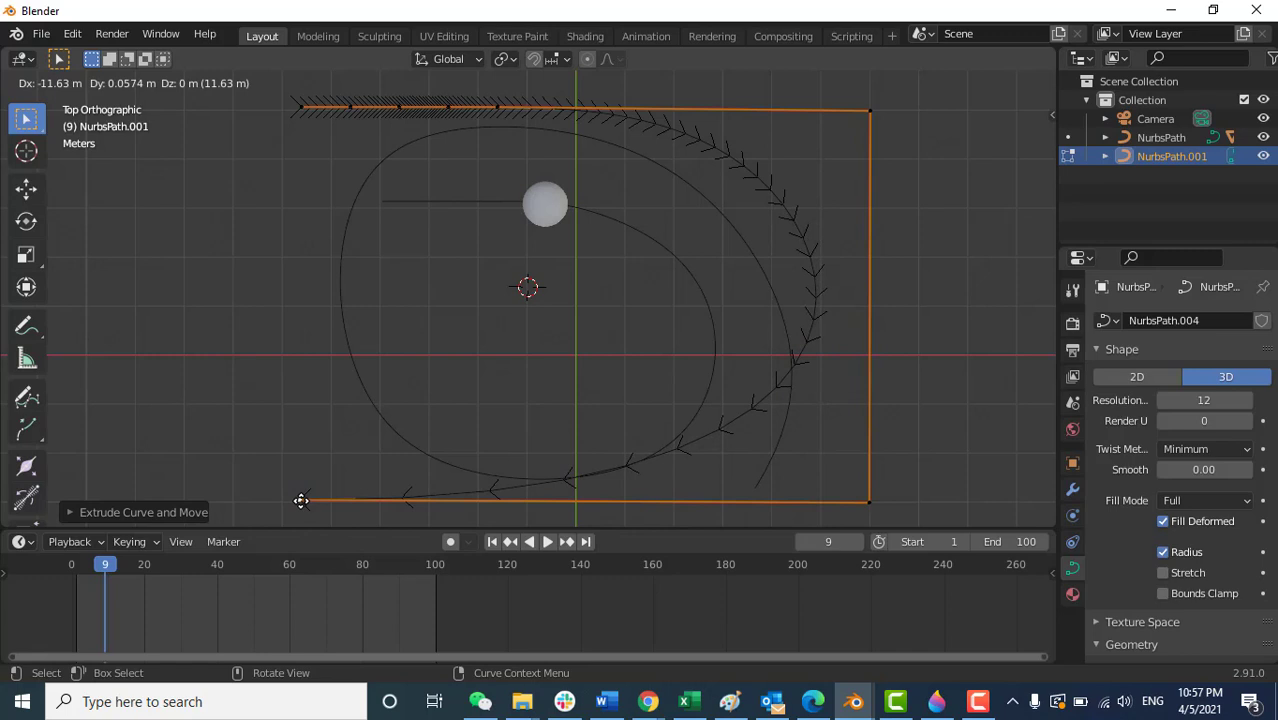
left_click(301, 500)
key("e")
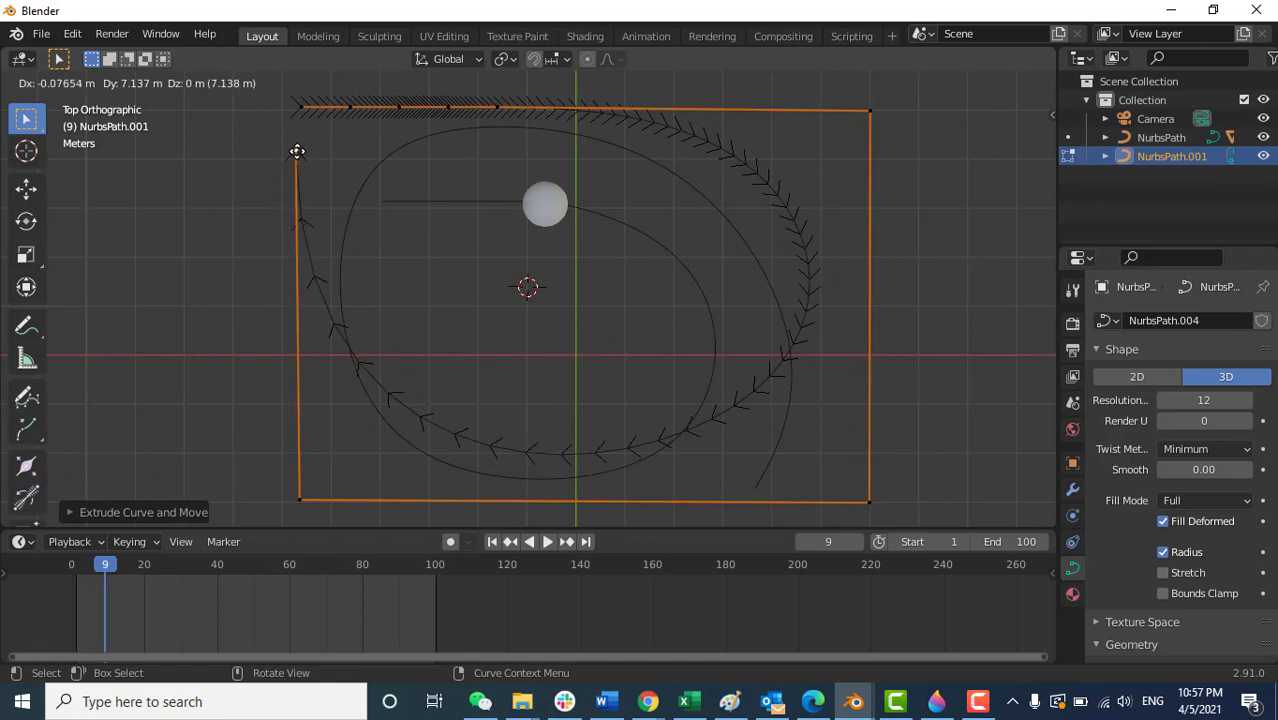
left_click(297, 151)
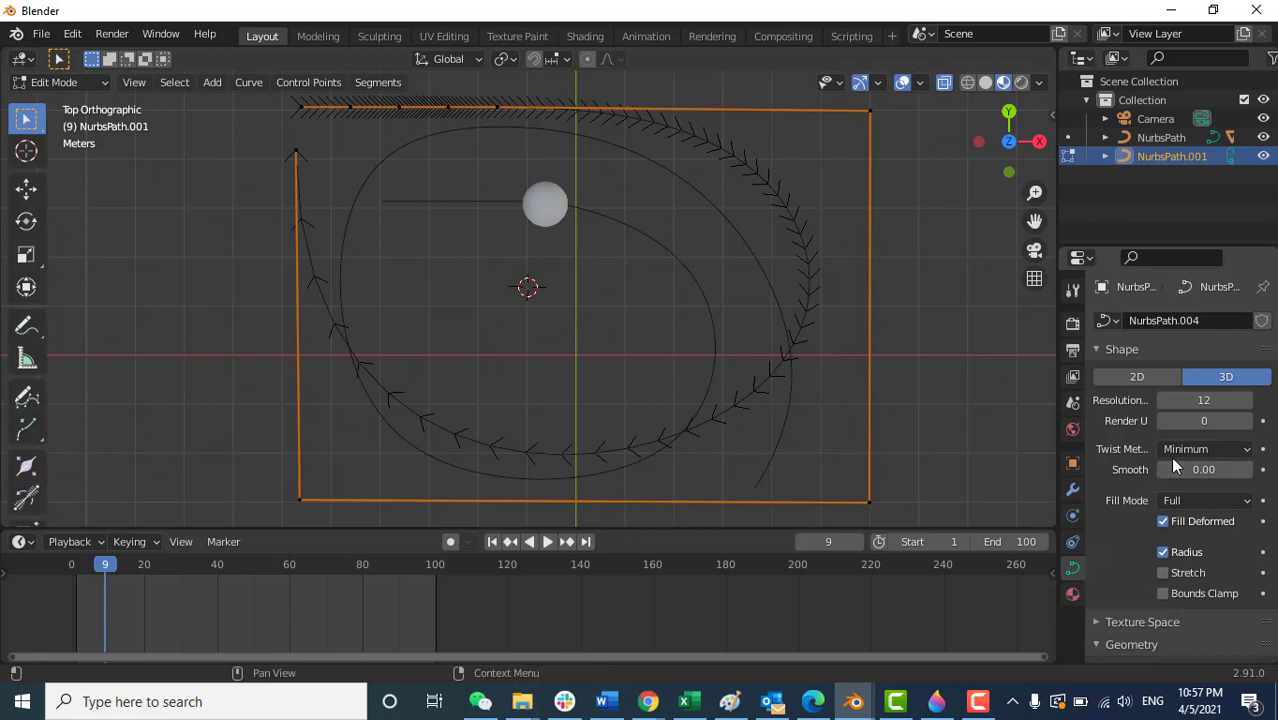
Reduce NurbsPath.001's Active Spline Order U from 5 to 2 for sharp corners
scroll(1172, 460, "down", 3)
scroll(1175, 465, "down", 7)
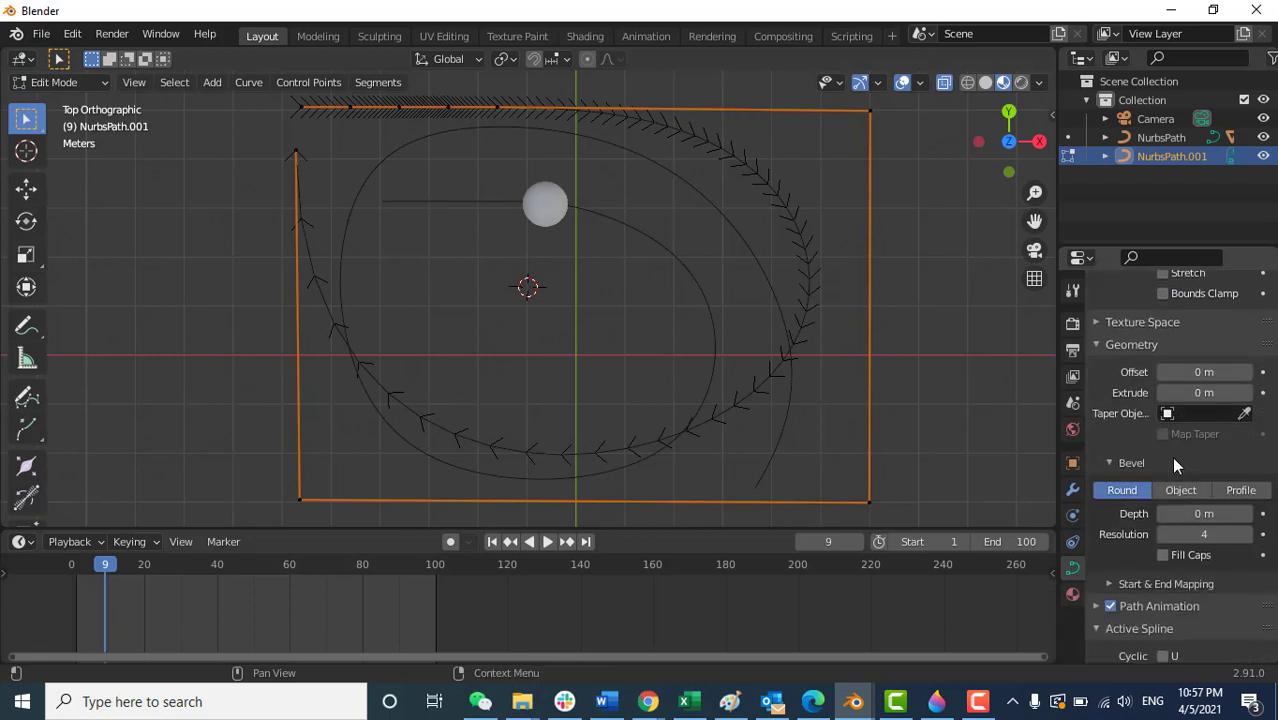
scroll(1174, 460, "down", 3)
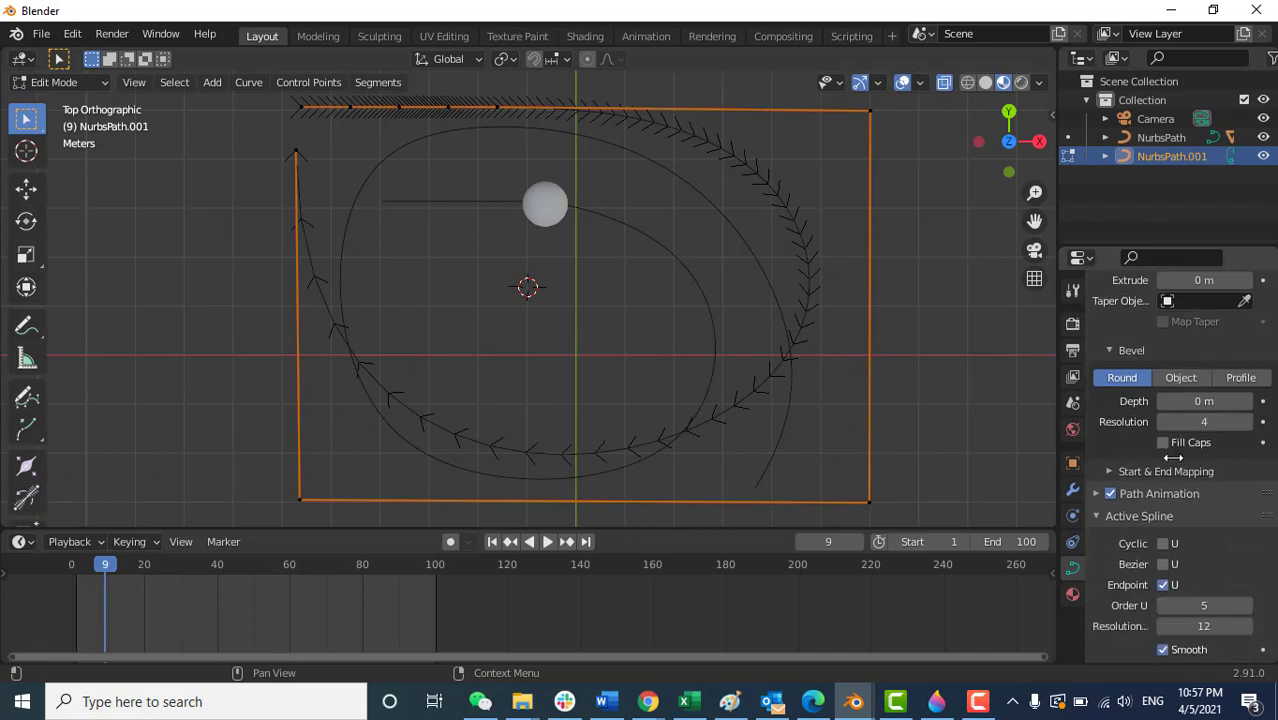
scroll(1175, 463, "down", 2)
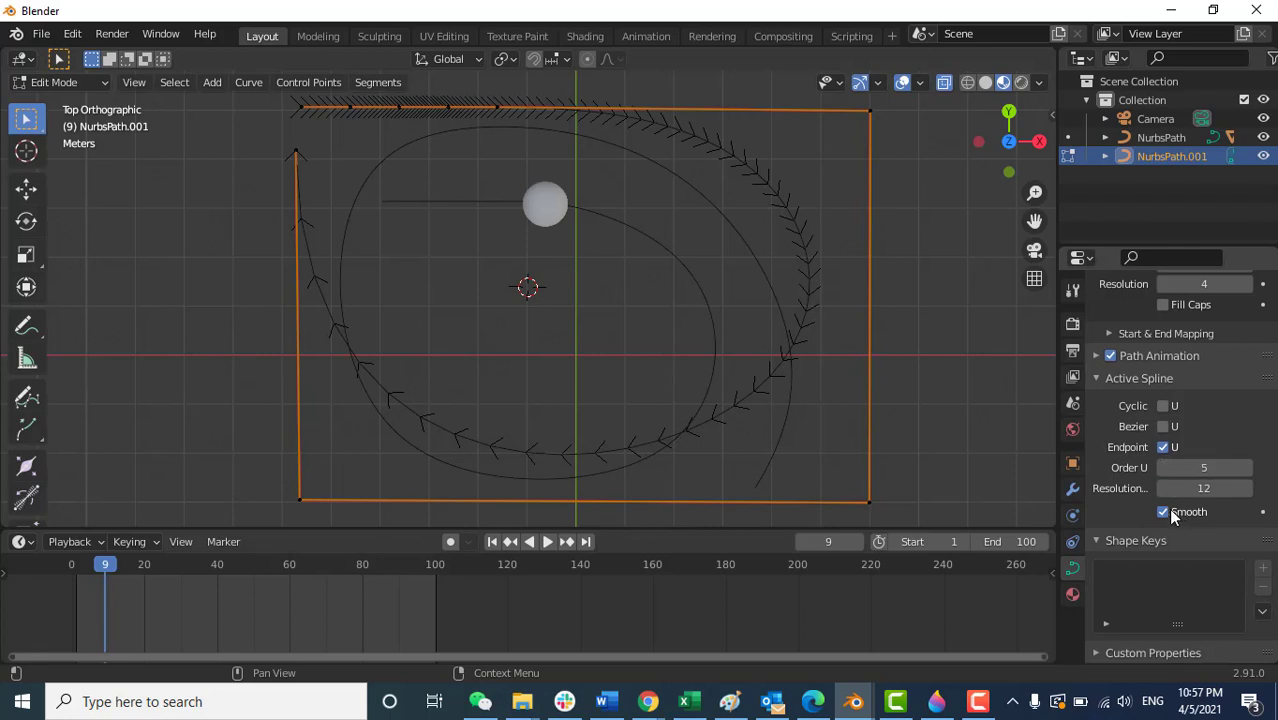
scroll(1154, 428, "up", 1)
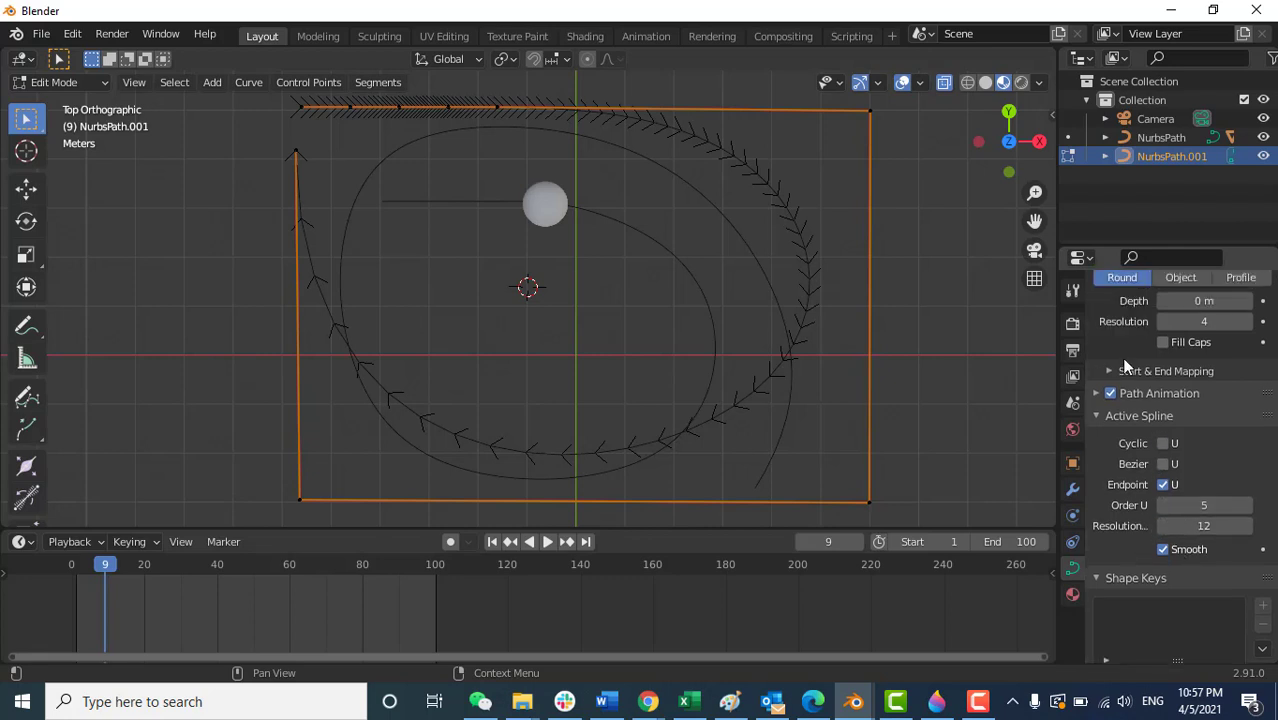
scroll(1160, 470, "down", 1)
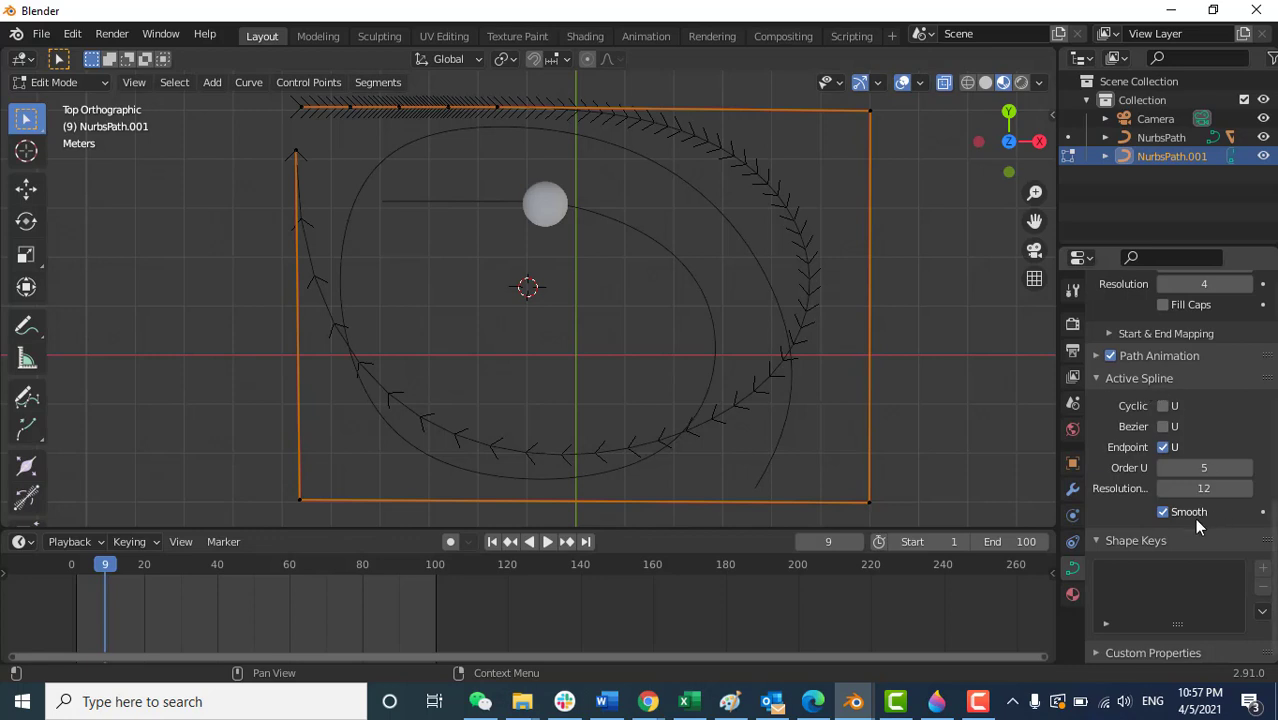
left_click(1162, 467)
left_click(1162, 467)
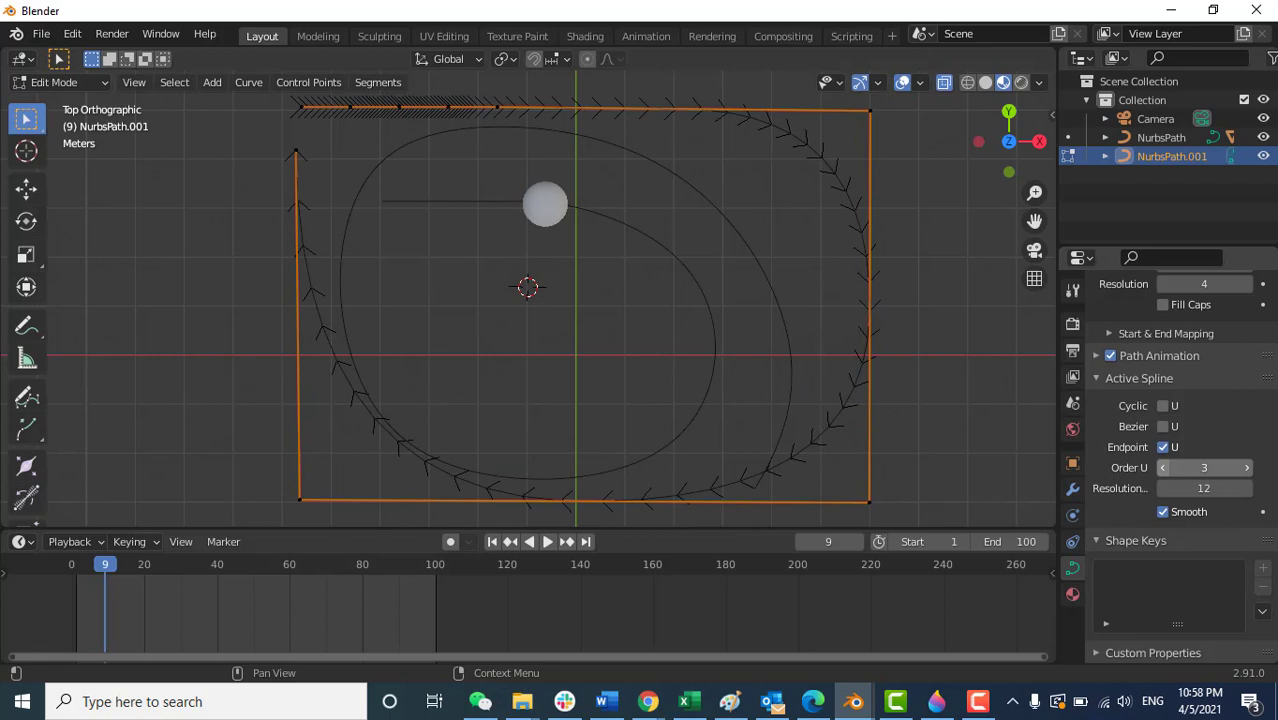
left_click(1162, 467)
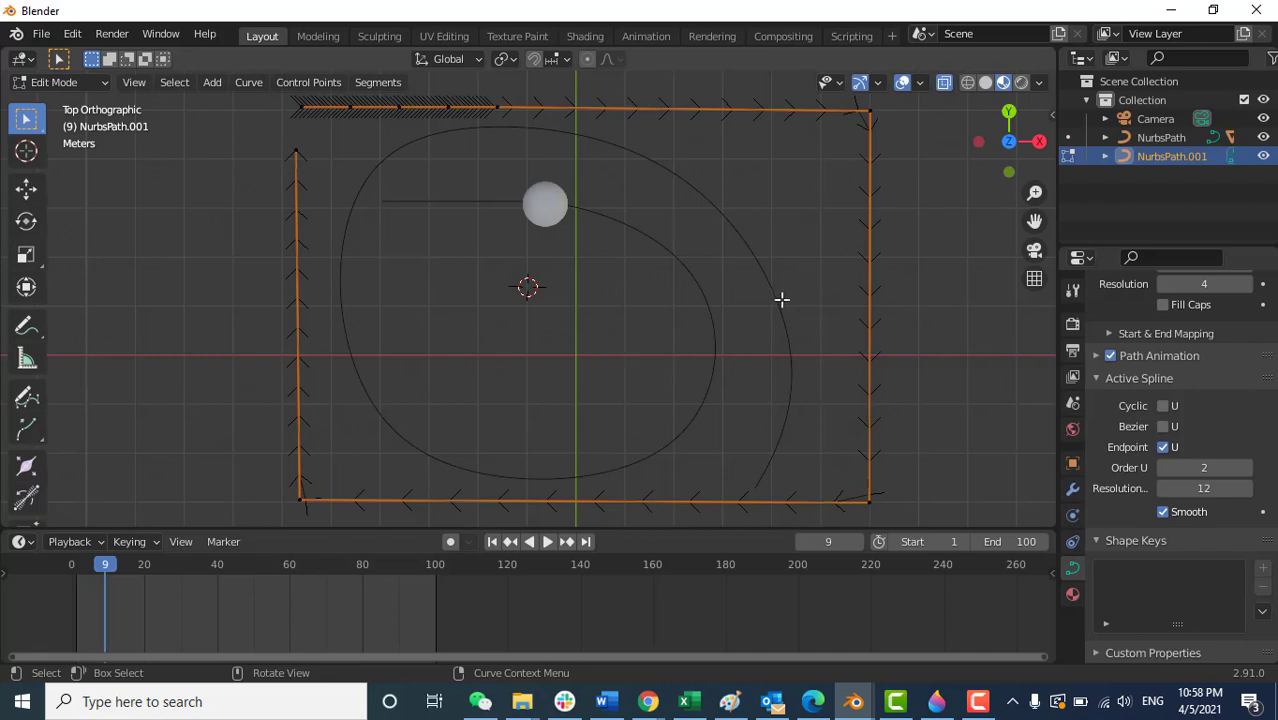
Switch back to Object Mode and add a UV Sphere mesh at the 3D cursor
key("shift+a")
key("Tab")
key("shift+a")
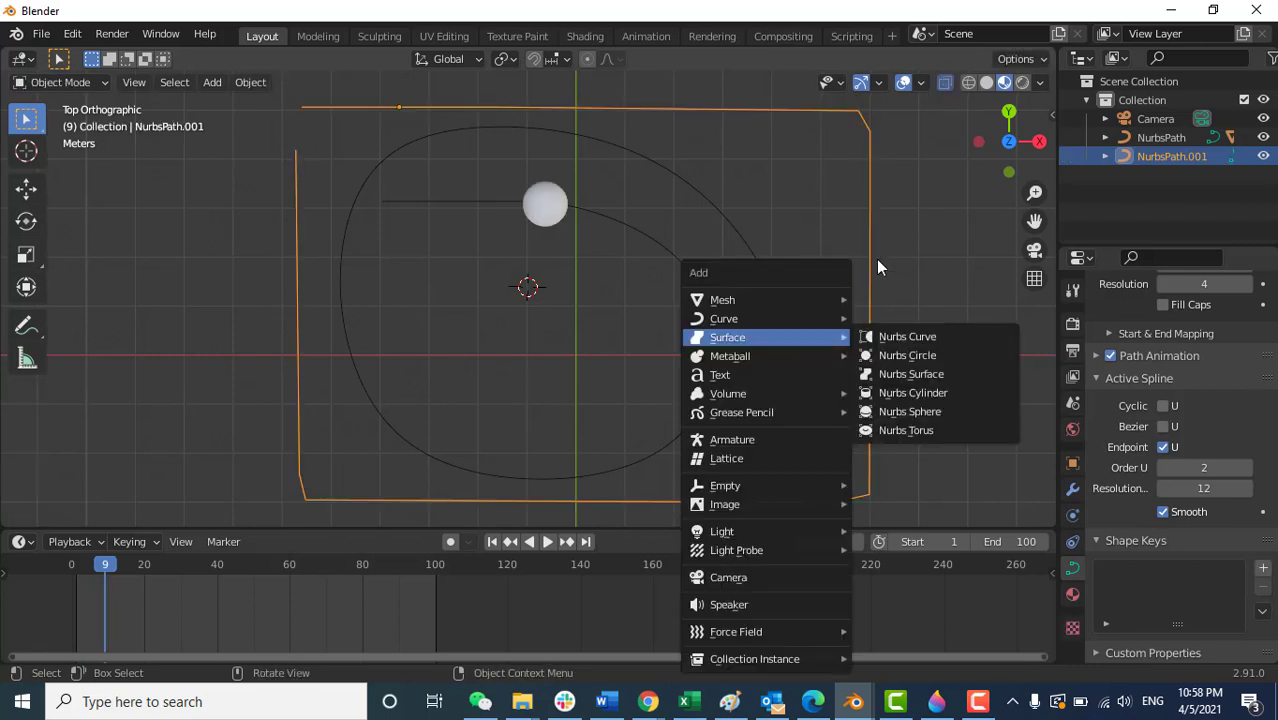
key("shift+a")
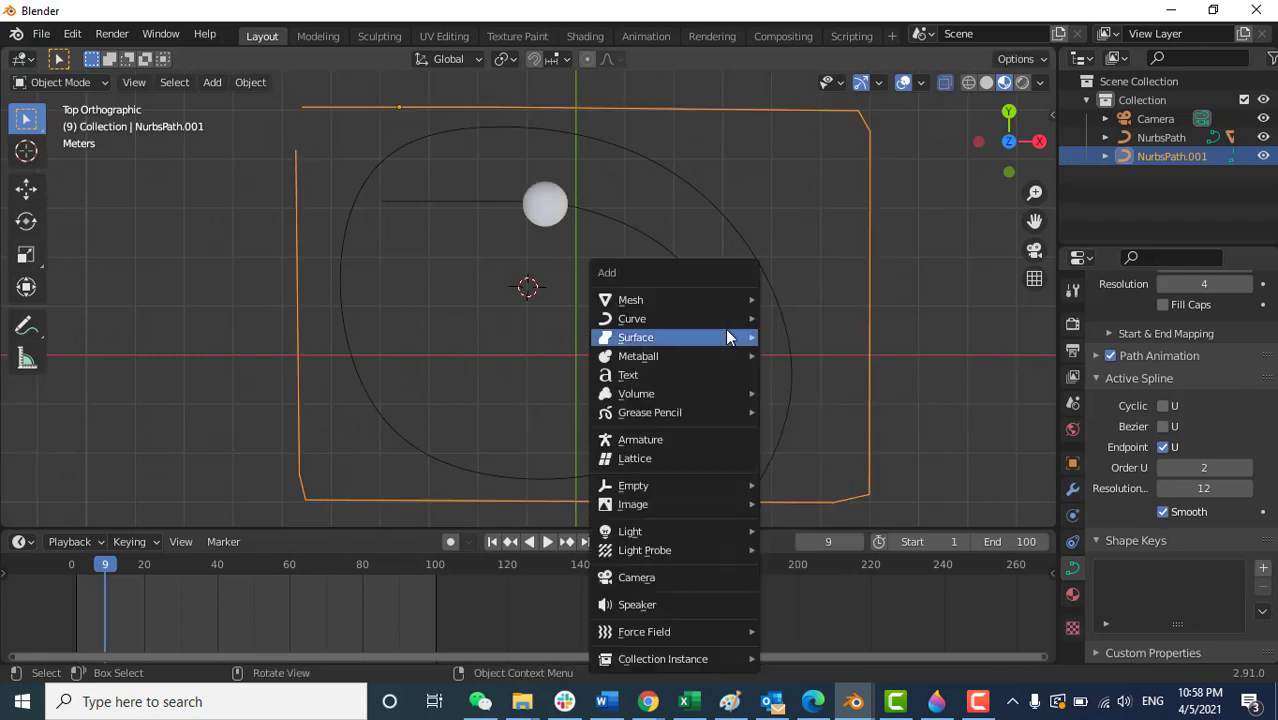
mouse_move(698, 299)
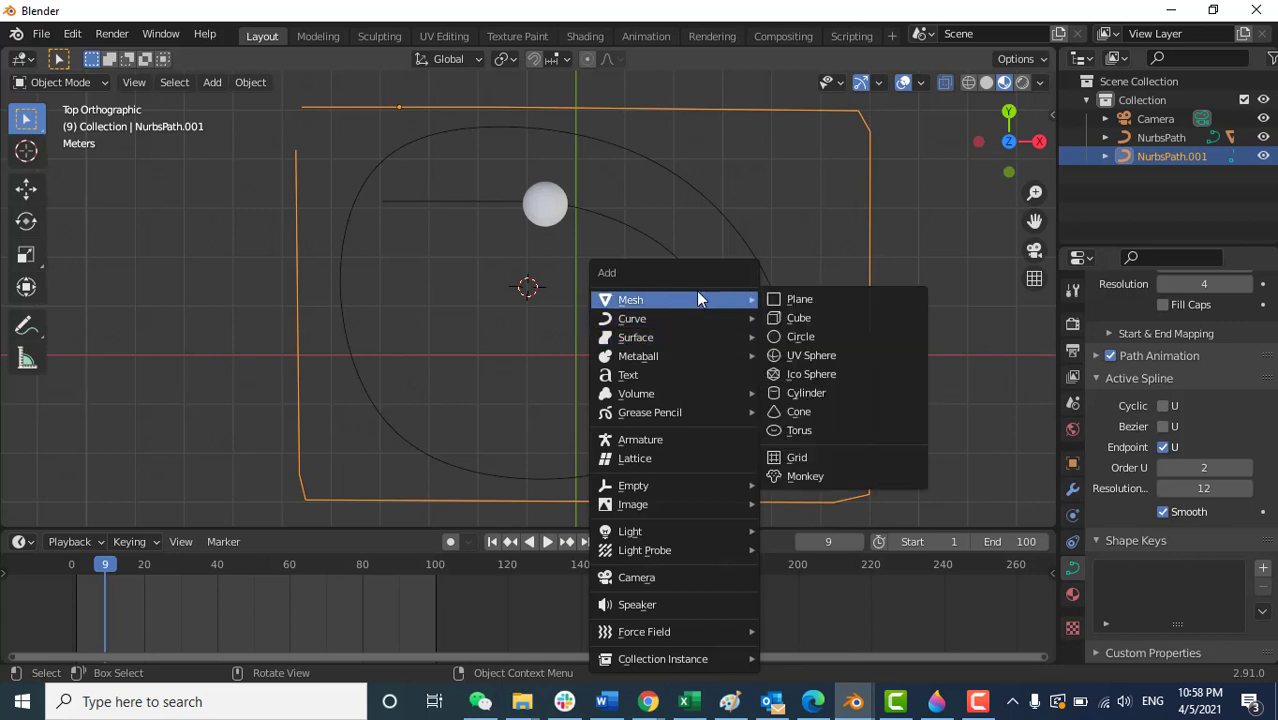
left_click(821, 358)
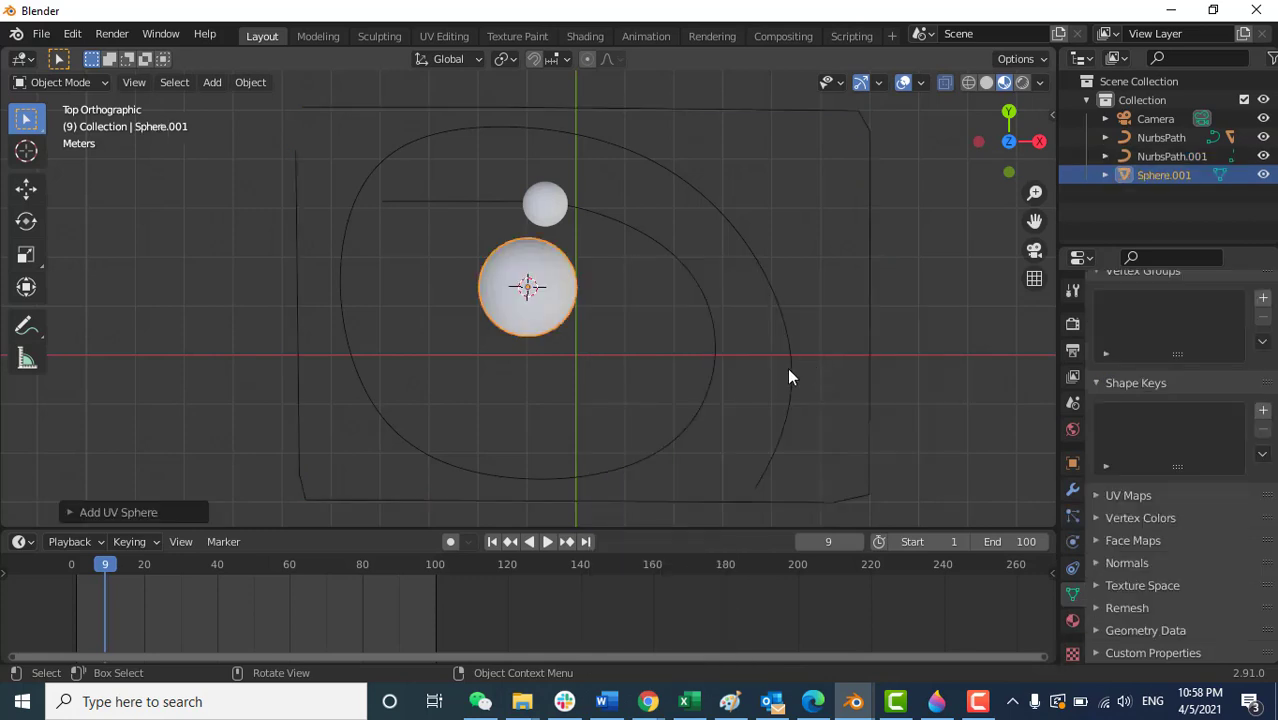
Shrink the new sphere to about half size, move it to the path's top-left corner, and shrink it slightly more
key("s")
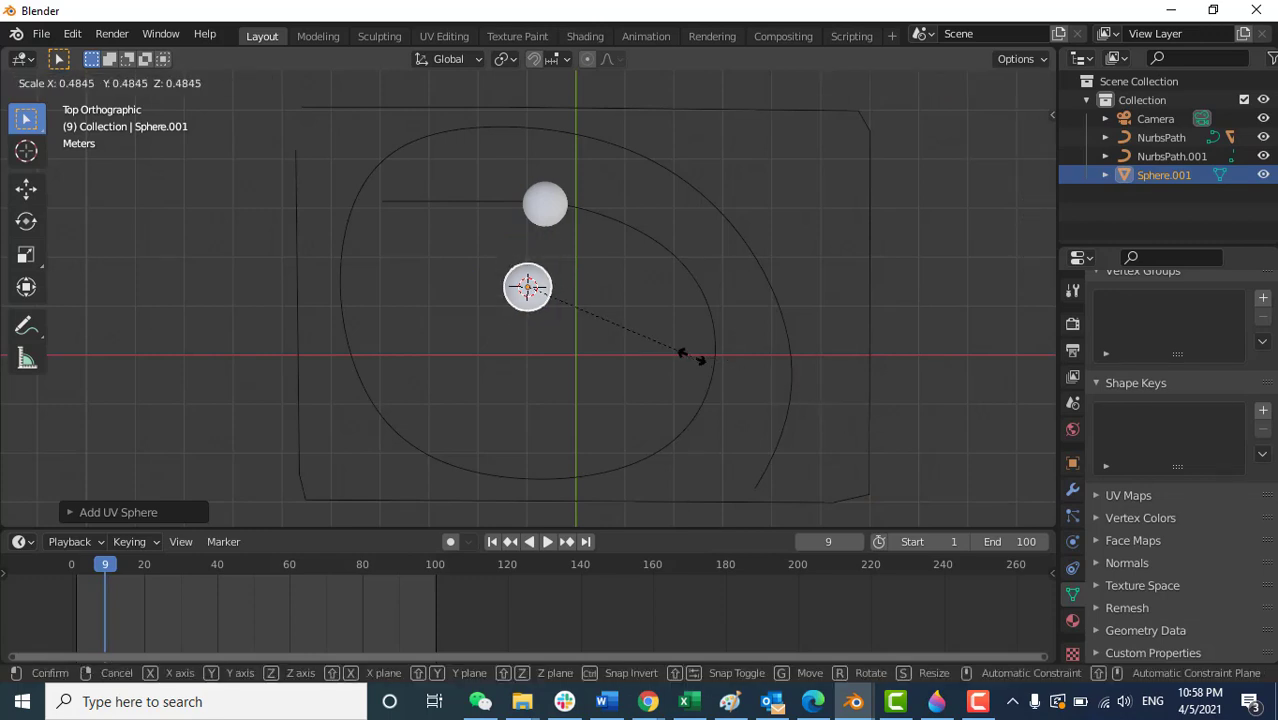
left_click(692, 365)
key("g")
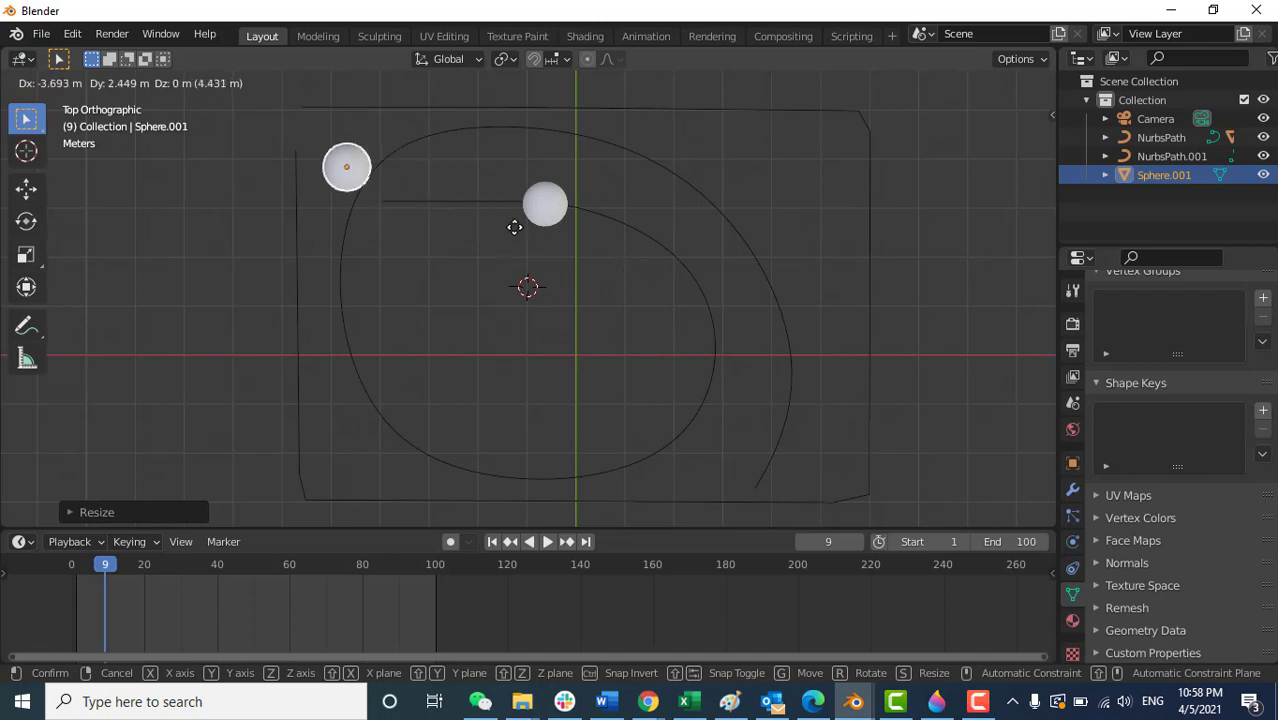
left_click(469, 177)
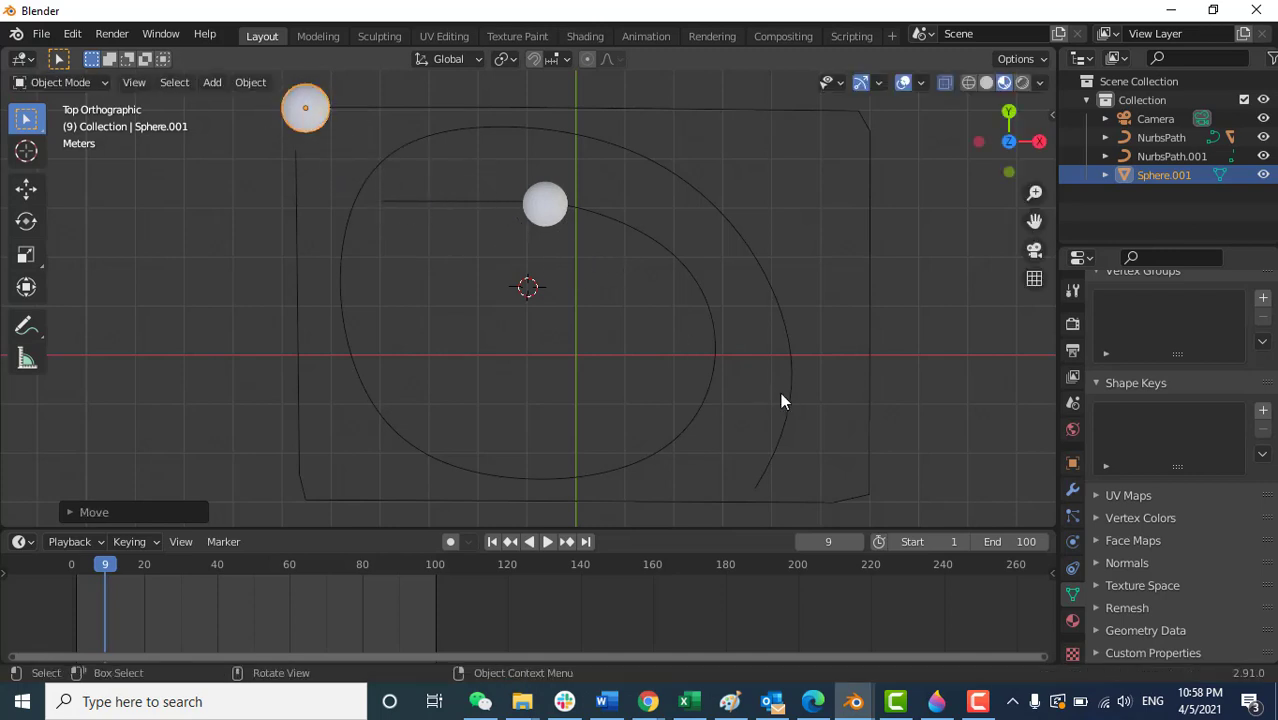
key("s")
left_click(664, 343)
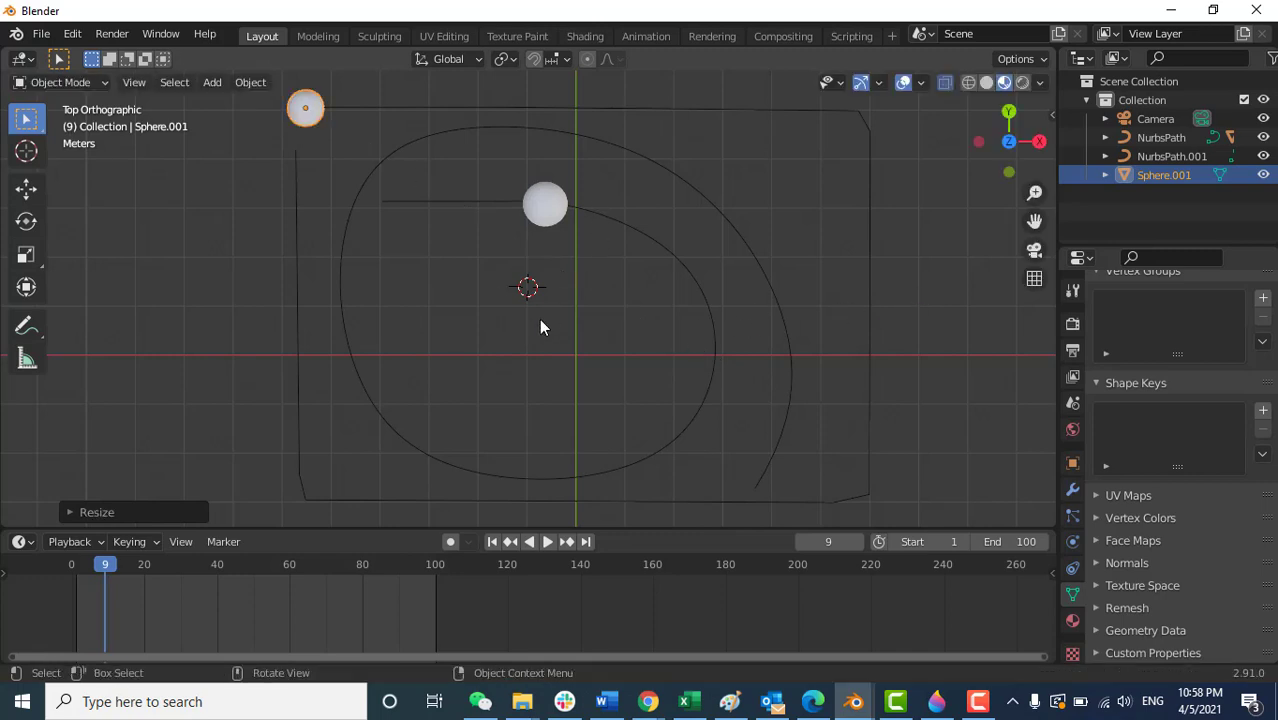
Parent Sphere.001 to NurbsPath.001 with Follow Path, then check the path's points during playback
left_click(370, 107, "shift")
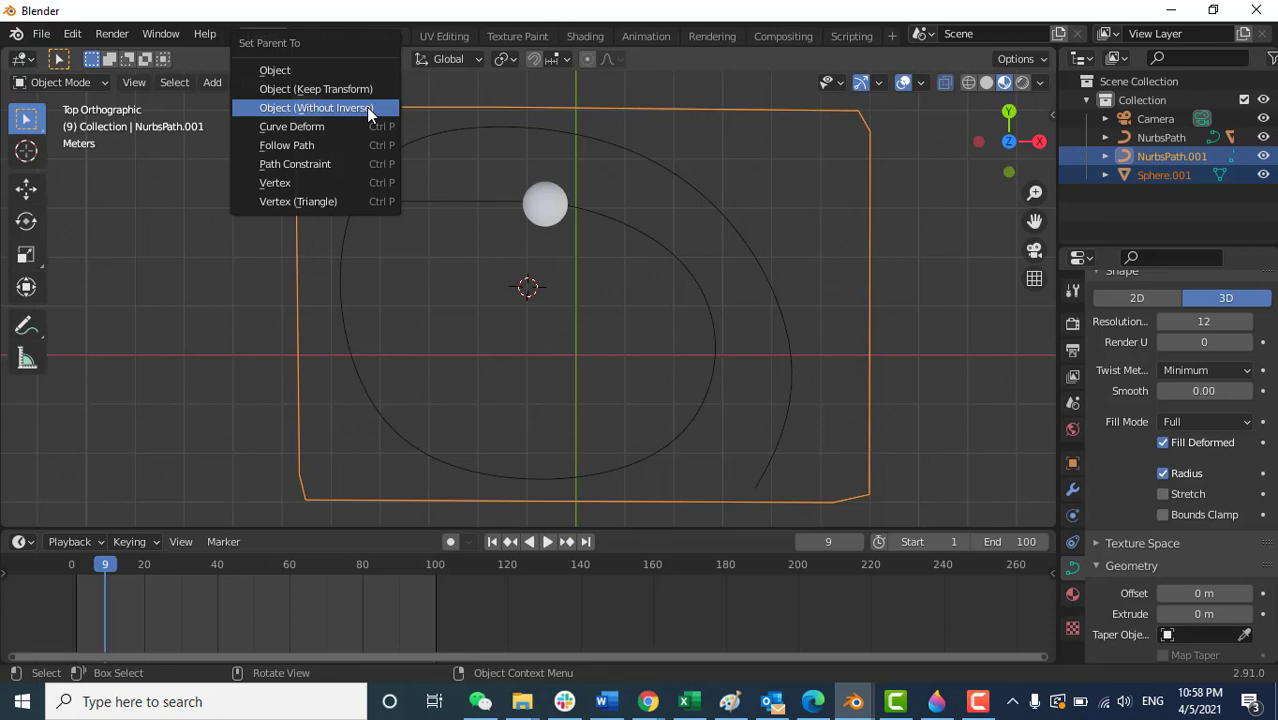
left_click(287, 146)
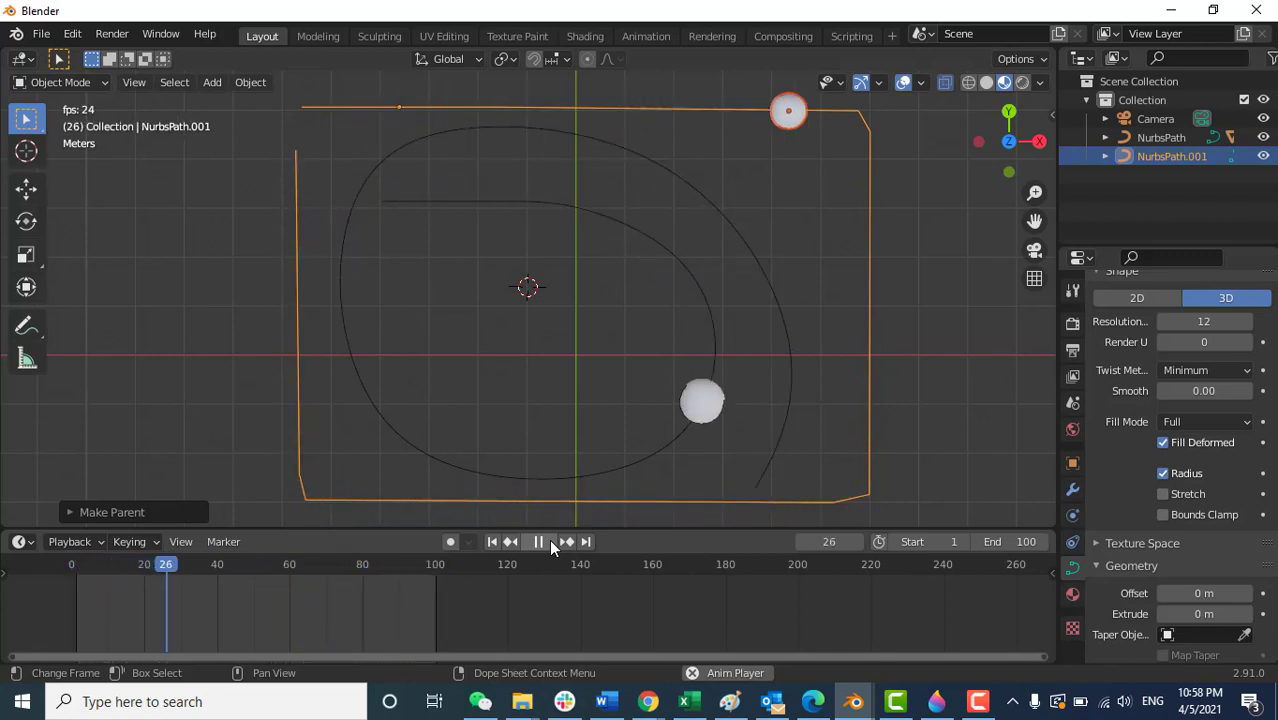
key("Tab")
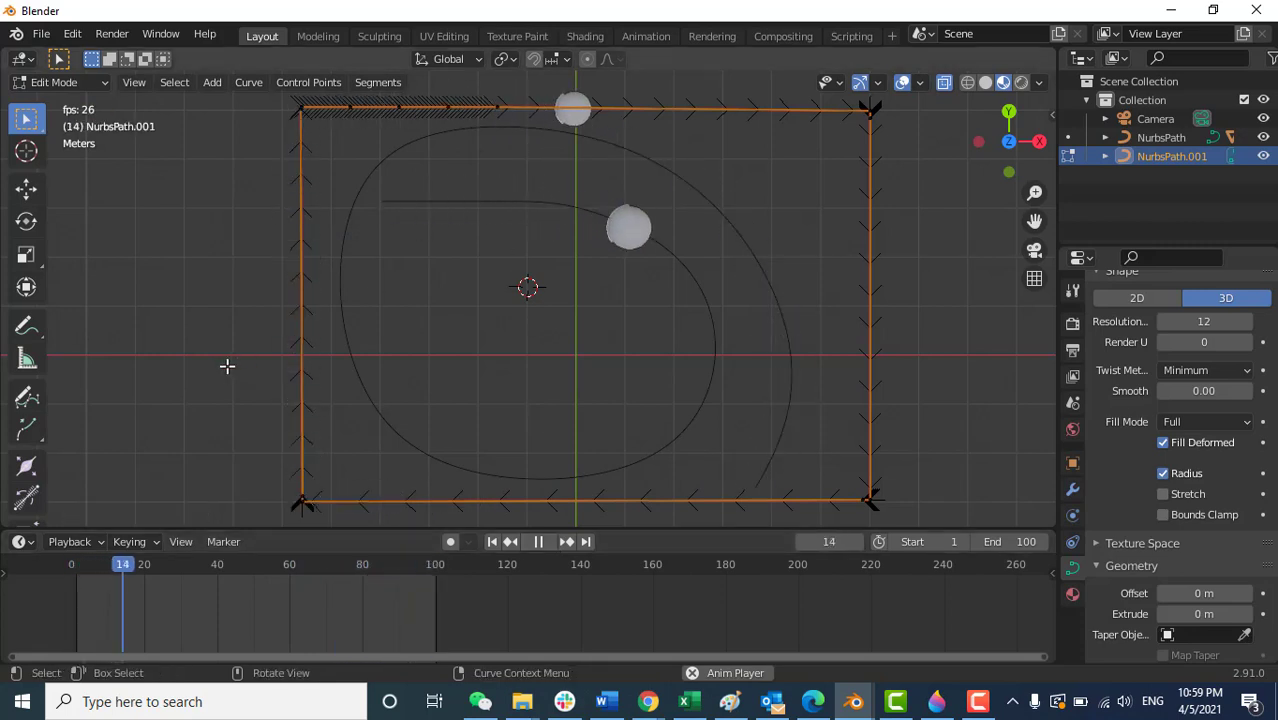
key("Tab")
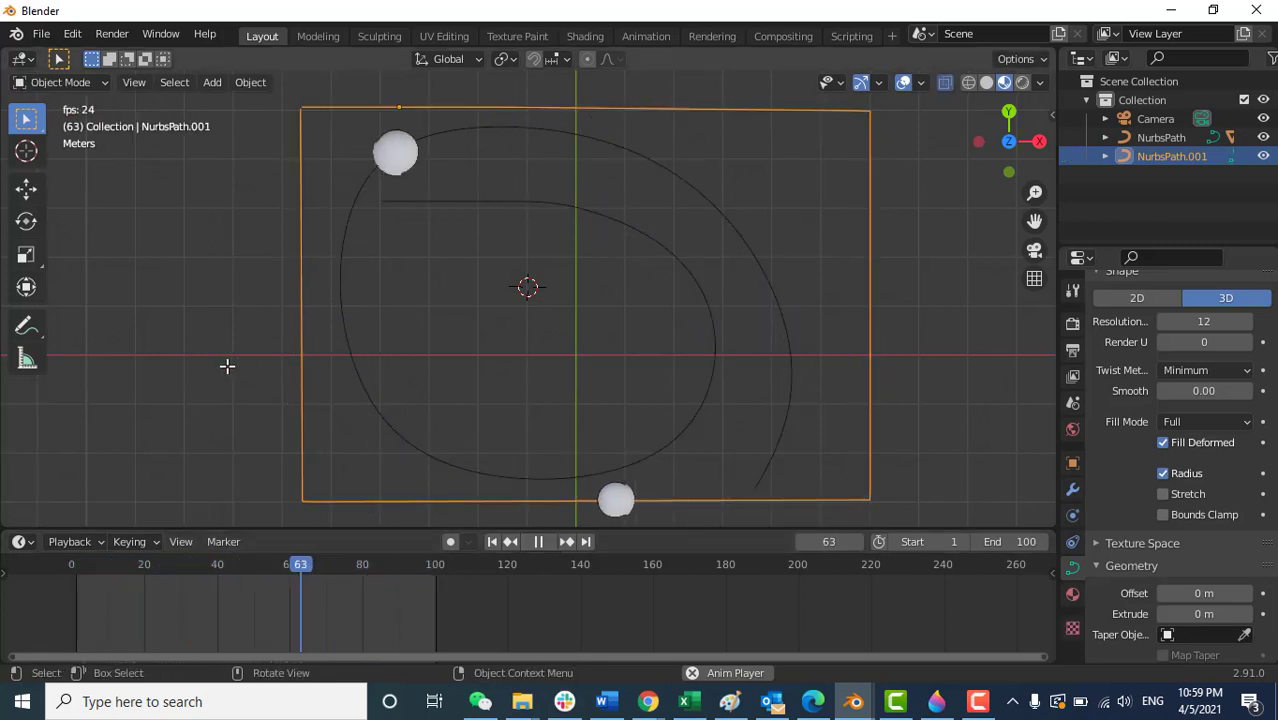